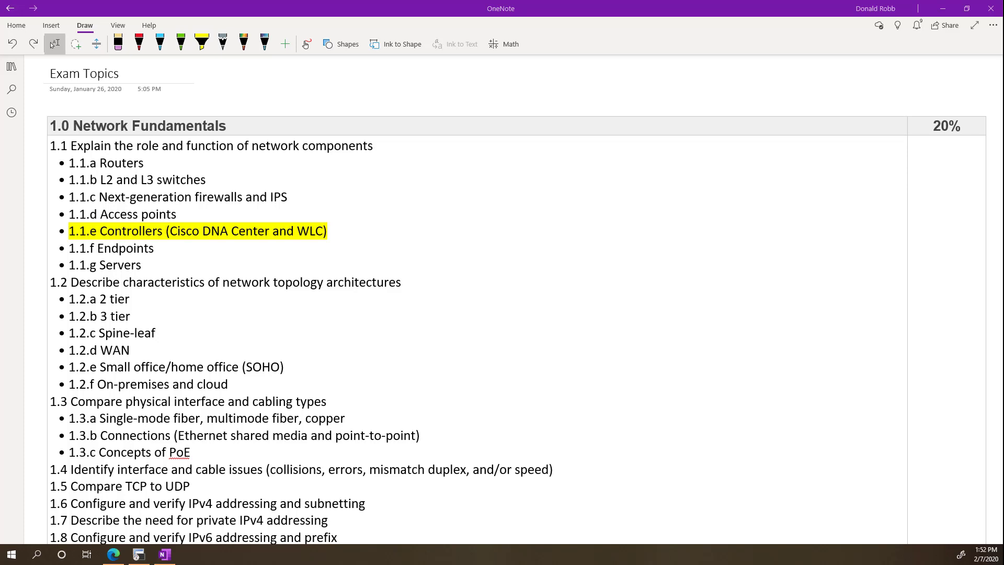
- Tick topic 1.1.e with a red check and underline 1.1.f Endpoints in red
{"action": "left_click", "coordinate": [139, 42]}
{"action": "left_click_drag", "start_coordinate": [356, 224], "coordinate": [389, 197]}
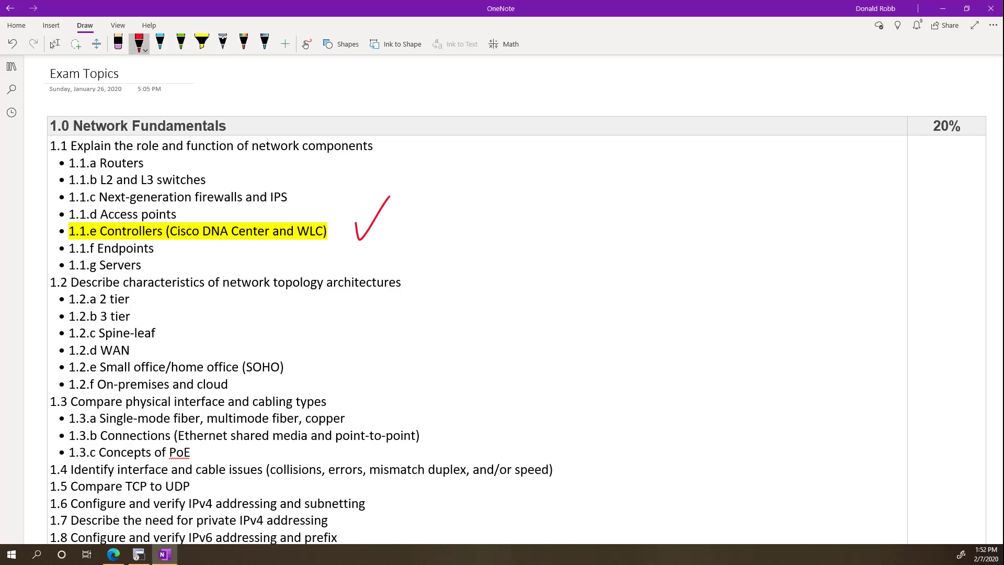
{"action": "left_click_drag", "start_coordinate": [261, 245], "coordinate": [193, 254]}
{"action": "left_click_drag", "start_coordinate": [307, 244], "coordinate": [317, 243]}
{"action": "key", "text": "Escape"}
- Tick topics 6.1 and 6.4 in red and bracket items 6.3 and 6.3.a
{"action": "scroll", "coordinate": [559, 470], "scroll_direction": "down", "scroll_amount": 5}
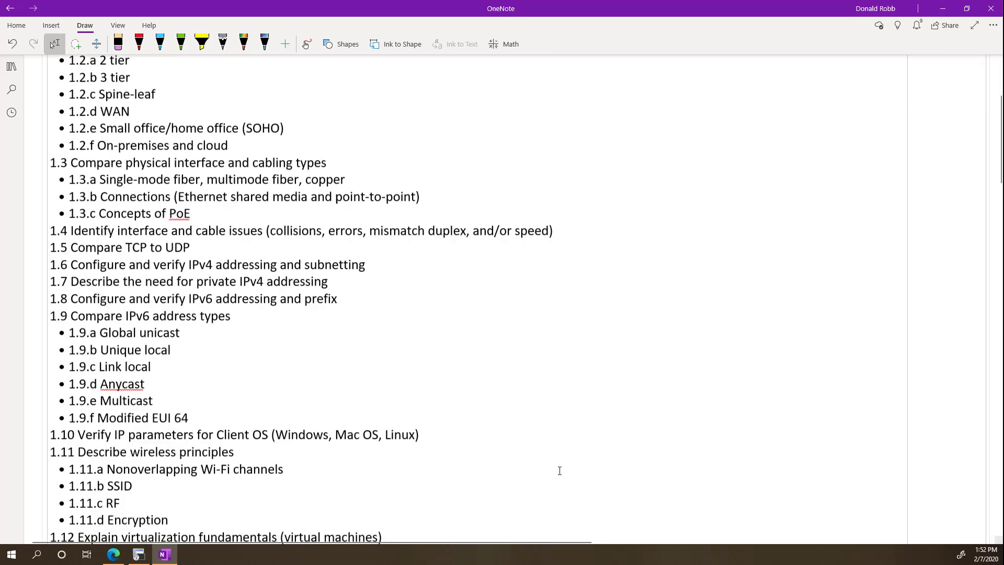
{"action": "scroll", "coordinate": [560, 470], "scroll_direction": "down", "scroll_amount": 10}
{"action": "scroll", "coordinate": [560, 471], "scroll_direction": "down", "scroll_amount": 12}
{"action": "scroll", "coordinate": [560, 471], "scroll_direction": "down", "scroll_amount": 2}
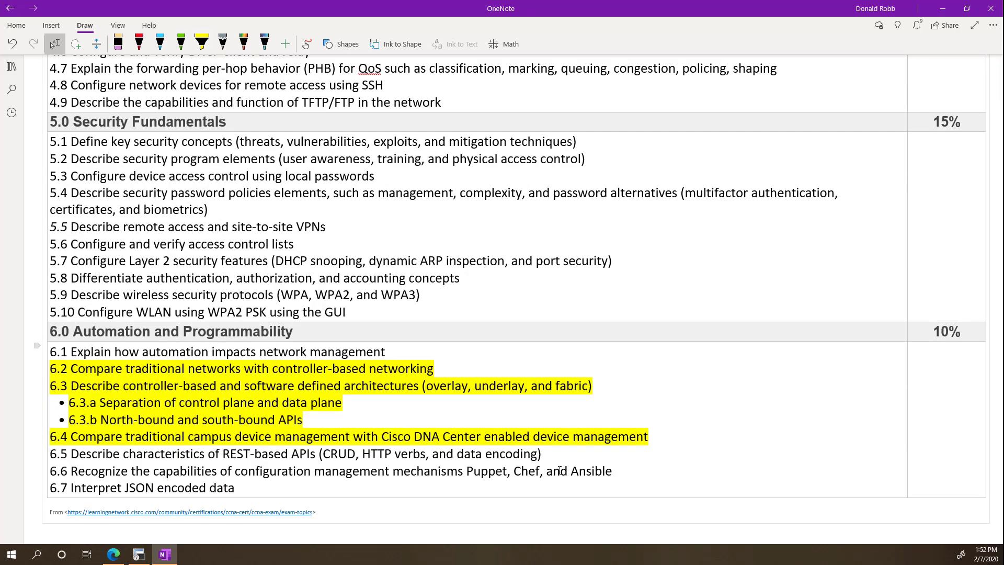
{"action": "left_click_drag", "start_coordinate": [457, 356], "coordinate": [491, 344]}
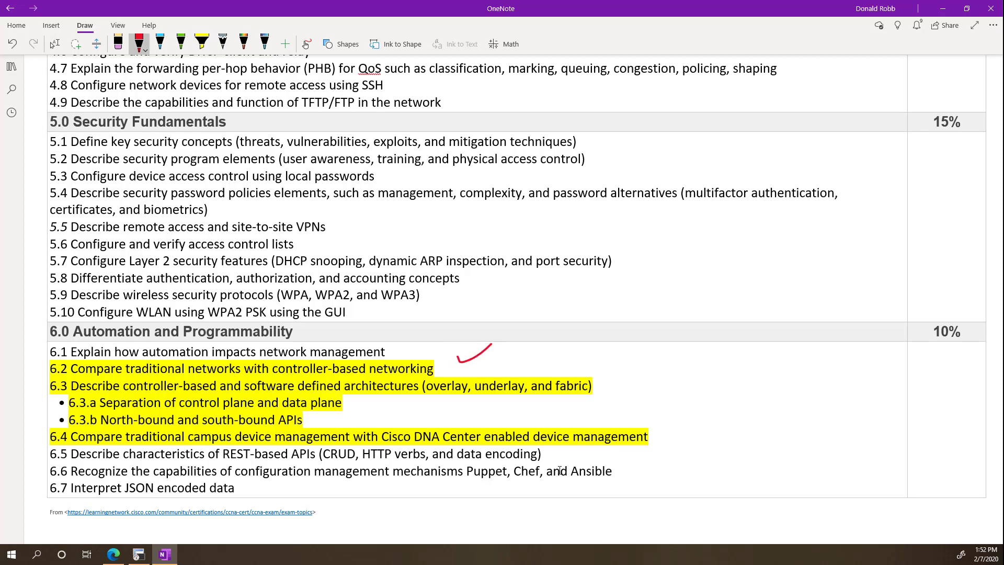
{"action": "left_click_drag", "start_coordinate": [658, 438], "coordinate": [691, 426]}
{"action": "left_click_drag", "start_coordinate": [600, 374], "coordinate": [592, 413]}
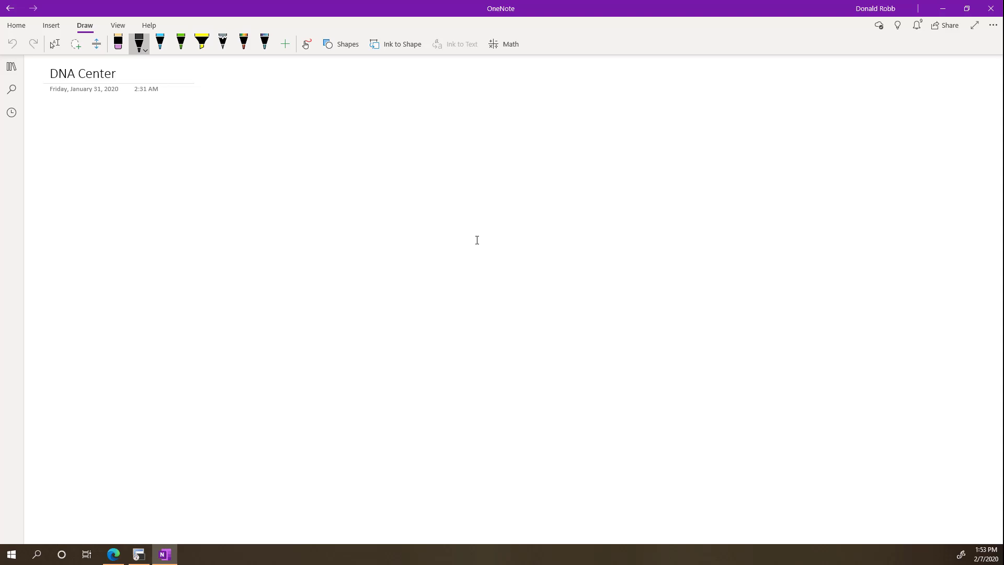
- Sketch the C/D box column and the left A box in black ink
{"action": "mouse_move", "coordinate": [282, 170]}
{"action": "left_mouse_down"}
{"action": "mouse_move", "coordinate": [296, 219]}
{"action": "mouse_move", "coordinate": [330, 161]}
{"action": "mouse_move", "coordinate": [281, 169]}
{"action": "mouse_move", "coordinate": [325, 188]}
{"action": "mouse_move", "coordinate": [315, 253]}
{"action": "mouse_move", "coordinate": [293, 256]}
{"action": "mouse_move", "coordinate": [326, 309]}
{"action": "mouse_move", "coordinate": [331, 256]}
{"action": "mouse_move", "coordinate": [304, 300]}
{"action": "left_mouse_up"}
{"action": "mouse_move", "coordinate": [226, 397]}
{"action": "left_mouse_down"}
{"action": "mouse_move", "coordinate": [183, 460]}
{"action": "mouse_move", "coordinate": [217, 391]}
{"action": "left_mouse_up"}
{"action": "mouse_move", "coordinate": [202, 446]}
{"action": "left_mouse_down"}
{"action": "mouse_move", "coordinate": [210, 418]}
{"action": "mouse_move", "coordinate": [218, 441]}
{"action": "left_mouse_up"}
{"action": "left_click_drag", "start_coordinate": [200, 435], "coordinate": [213, 434]}
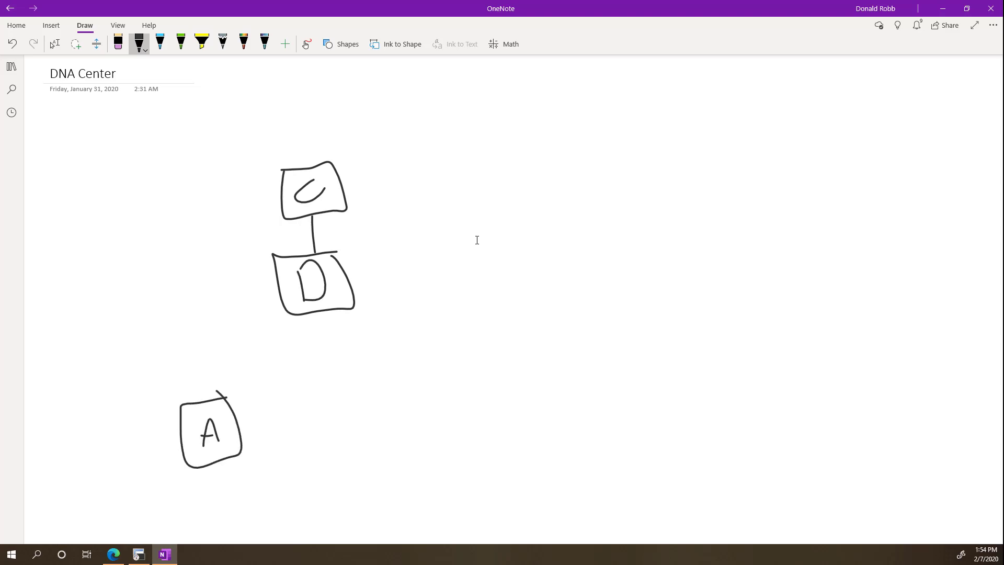
- Draw the middle and right A boxes and link the D box to all three
{"action": "mouse_move", "coordinate": [322, 403]}
{"action": "left_mouse_down"}
{"action": "mouse_move", "coordinate": [369, 392]}
{"action": "mouse_move", "coordinate": [376, 445]}
{"action": "left_mouse_up"}
{"action": "left_click_drag", "start_coordinate": [369, 395], "coordinate": [377, 443]}
{"action": "left_click_drag", "start_coordinate": [337, 426], "coordinate": [361, 430]}
{"action": "left_click_drag", "start_coordinate": [412, 435], "coordinate": [496, 389]}
{"action": "mouse_move", "coordinate": [277, 296]}
{"action": "left_mouse_down"}
{"action": "mouse_move", "coordinate": [224, 301]}
{"action": "mouse_move", "coordinate": [211, 418]}
{"action": "left_mouse_up"}
{"action": "left_click_drag", "start_coordinate": [323, 308], "coordinate": [332, 394]}
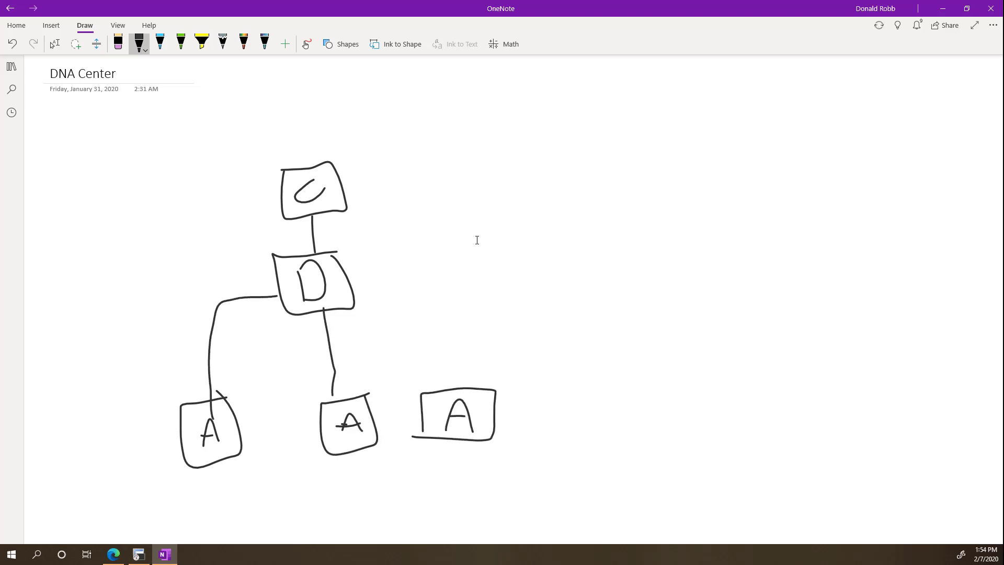
{"action": "mouse_move", "coordinate": [345, 272]}
{"action": "left_mouse_down"}
{"action": "mouse_move", "coordinate": [461, 370]}
{"action": "mouse_move", "coordinate": [462, 388]}
{"action": "left_mouse_up"}
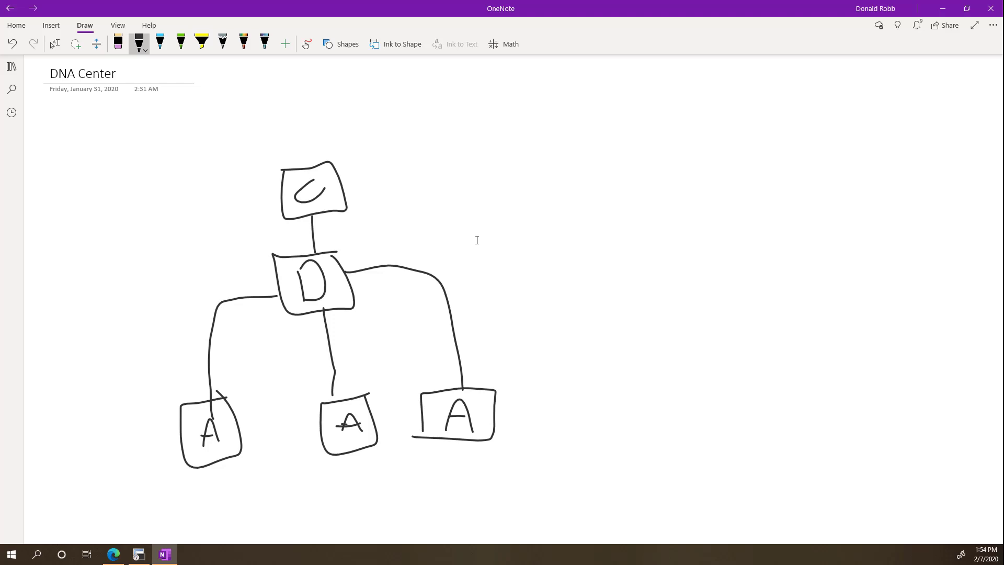
- Handwrite 'Vlan 100 – VTP' beside the diagram
{"action": "left_click_drag", "start_coordinate": [561, 174], "coordinate": [591, 172]}
{"action": "left_click_drag", "start_coordinate": [600, 172], "coordinate": [596, 220]}
{"action": "left_click_drag", "start_coordinate": [609, 209], "coordinate": [634, 220]}
{"action": "left_click_drag", "start_coordinate": [673, 180], "coordinate": [667, 222]}
{"action": "left_click_drag", "start_coordinate": [691, 193], "coordinate": [691, 193]}
{"action": "left_click_drag", "start_coordinate": [719, 193], "coordinate": [718, 193]}
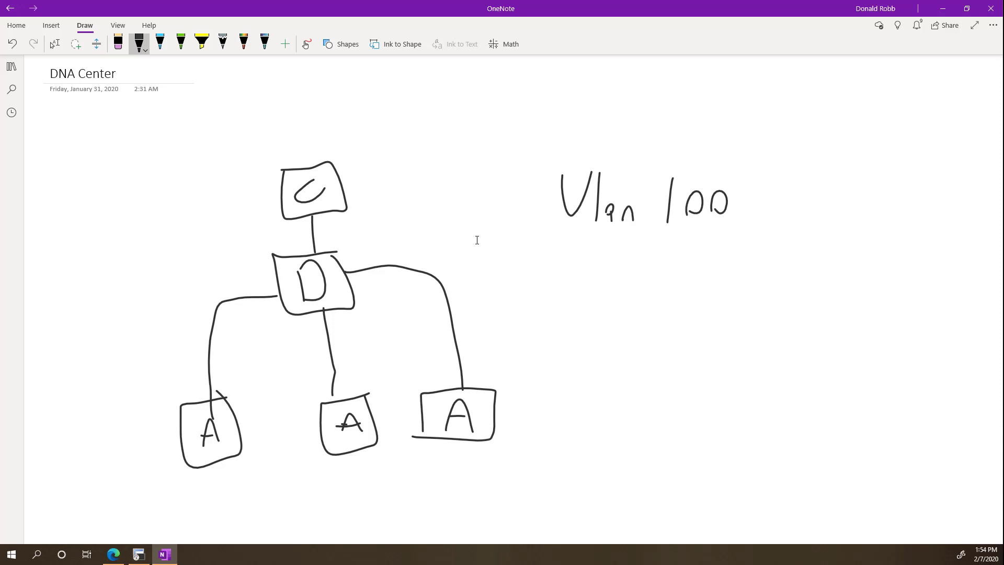
{"action": "key", "text": "ctrl+z"}
{"action": "mouse_move", "coordinate": [761, 197]}
{"action": "left_mouse_down"}
{"action": "mouse_move", "coordinate": [877, 175]}
{"action": "mouse_move", "coordinate": [859, 215]}
{"action": "left_mouse_up"}
{"action": "mouse_move", "coordinate": [878, 174]}
{"action": "left_mouse_down"}
{"action": "mouse_move", "coordinate": [880, 213]}
{"action": "mouse_move", "coordinate": [881, 195]}
{"action": "left_mouse_up"}
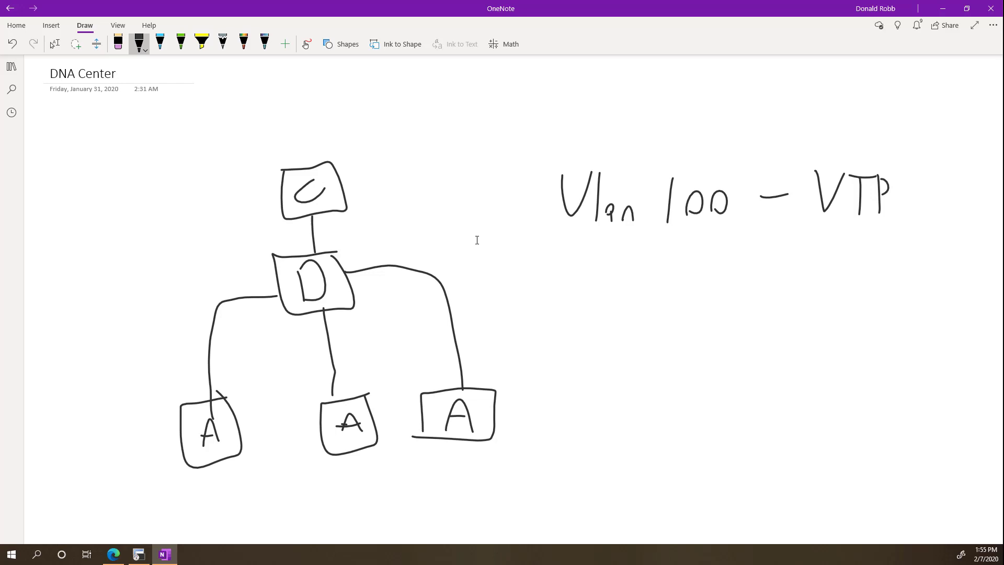
- Handwrite 'SVI 192.168.100.1/24' below the Vlan 100 note
{"action": "mouse_move", "coordinate": [584, 238]}
{"action": "left_mouse_down"}
{"action": "mouse_move", "coordinate": [568, 262]}
{"action": "mouse_move", "coordinate": [605, 238]}
{"action": "mouse_move", "coordinate": [625, 243]}
{"action": "mouse_move", "coordinate": [613, 264]}
{"action": "left_mouse_up"}
{"action": "mouse_move", "coordinate": [605, 264]}
{"action": "left_mouse_down"}
{"action": "mouse_move", "coordinate": [730, 255]}
{"action": "mouse_move", "coordinate": [757, 238]}
{"action": "mouse_move", "coordinate": [769, 253]}
{"action": "left_mouse_up"}
{"action": "left_click", "coordinate": [719, 253]}
{"action": "mouse_move", "coordinate": [793, 224]}
{"action": "left_mouse_down"}
{"action": "mouse_move", "coordinate": [787, 255]}
{"action": "mouse_move", "coordinate": [804, 241]}
{"action": "mouse_move", "coordinate": [840, 252]}
{"action": "left_mouse_up"}
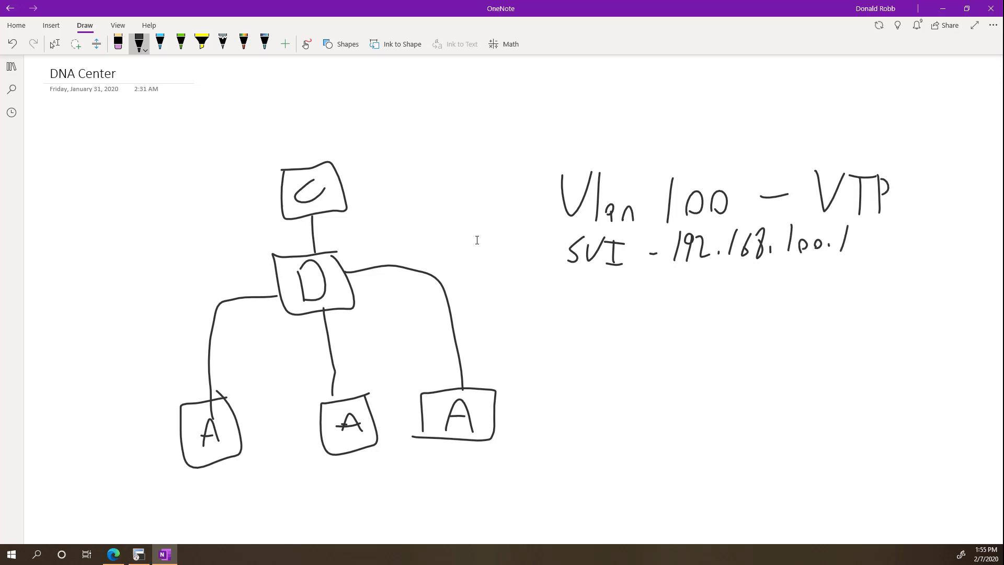
{"action": "left_click_drag", "start_coordinate": [872, 216], "coordinate": [853, 269]}
{"action": "mouse_move", "coordinate": [880, 233]}
{"action": "left_mouse_down"}
{"action": "mouse_move", "coordinate": [889, 258]}
{"action": "mouse_move", "coordinate": [910, 246]}
{"action": "left_mouse_up"}
{"action": "left_click_drag", "start_coordinate": [914, 220], "coordinate": [911, 268]}
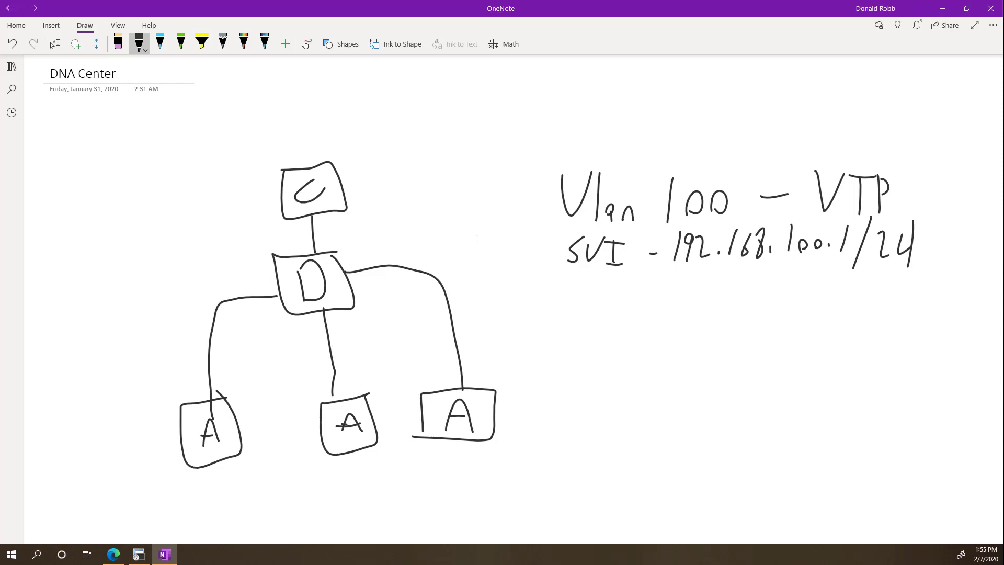
- Draw two small device boxes under each of the three A boxes
{"action": "mouse_move", "coordinate": [194, 466]}
{"action": "left_mouse_down"}
{"action": "mouse_move", "coordinate": [201, 485]}
{"action": "mouse_move", "coordinate": [187, 503]}
{"action": "left_mouse_up"}
{"action": "mouse_move", "coordinate": [223, 456]}
{"action": "left_mouse_down"}
{"action": "mouse_move", "coordinate": [235, 494]}
{"action": "mouse_move", "coordinate": [220, 485]}
{"action": "left_mouse_up"}
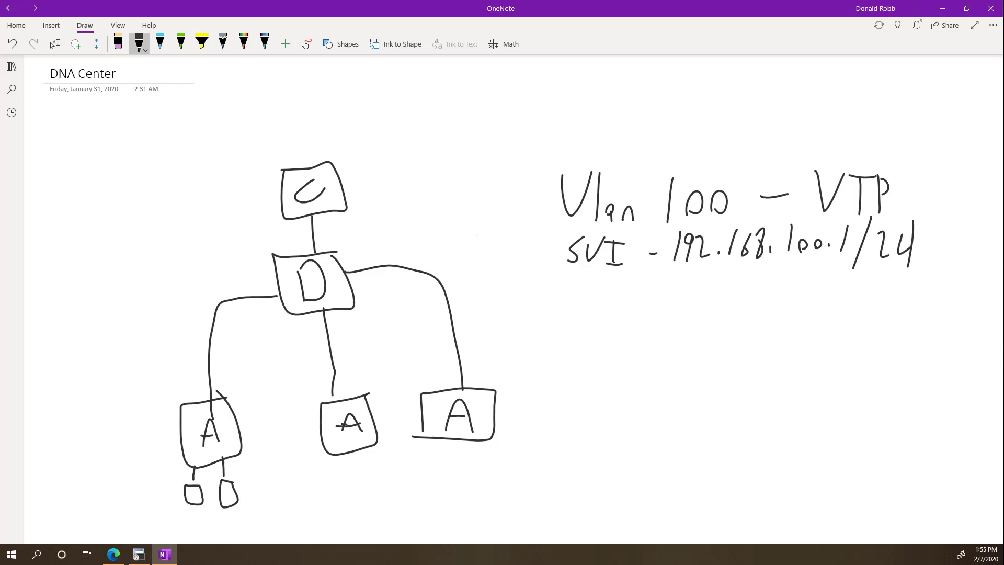
{"action": "left_click_drag", "start_coordinate": [340, 455], "coordinate": [340, 469]}
{"action": "mouse_move", "coordinate": [352, 473]}
{"action": "left_mouse_down"}
{"action": "mouse_move", "coordinate": [337, 472]}
{"action": "mouse_move", "coordinate": [342, 495]}
{"action": "mouse_move", "coordinate": [352, 472]}
{"action": "mouse_move", "coordinate": [386, 467]}
{"action": "mouse_move", "coordinate": [375, 465]}
{"action": "left_mouse_up"}
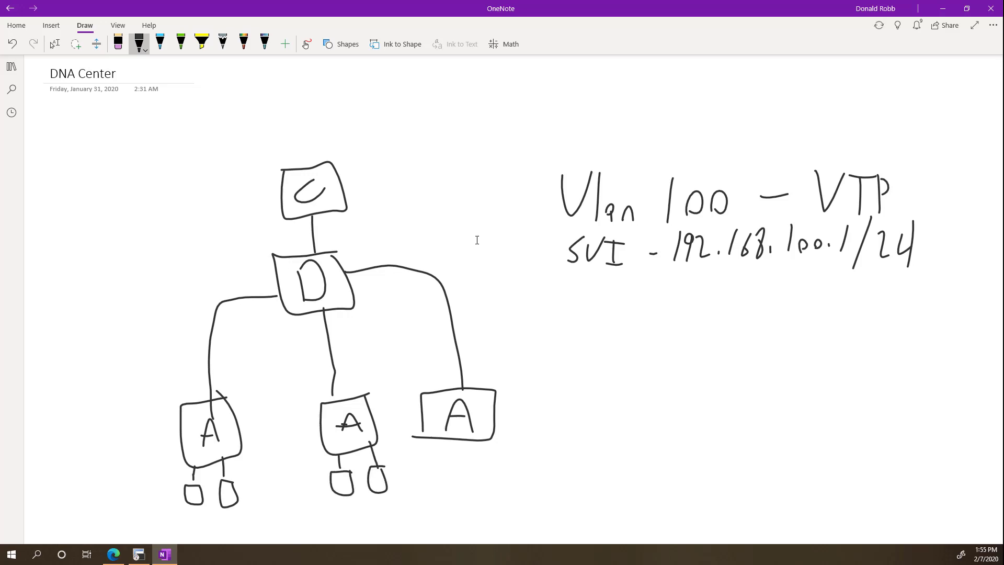
{"action": "left_click_drag", "start_coordinate": [435, 439], "coordinate": [434, 457]}
{"action": "left_click_drag", "start_coordinate": [425, 459], "coordinate": [444, 462]}
{"action": "left_click_drag", "start_coordinate": [474, 442], "coordinate": [472, 458]}
{"action": "left_click_drag", "start_coordinate": [462, 460], "coordinate": [485, 462]}
- Label the left, middle and right links with a T
{"action": "mouse_move", "coordinate": [246, 311]}
{"action": "left_mouse_down"}
{"action": "mouse_move", "coordinate": [227, 312]}
{"action": "mouse_move", "coordinate": [236, 334]}
{"action": "left_mouse_up"}
{"action": "mouse_move", "coordinate": [357, 319]}
{"action": "left_mouse_down"}
{"action": "mouse_move", "coordinate": [339, 320]}
{"action": "mouse_move", "coordinate": [349, 339]}
{"action": "left_mouse_up"}
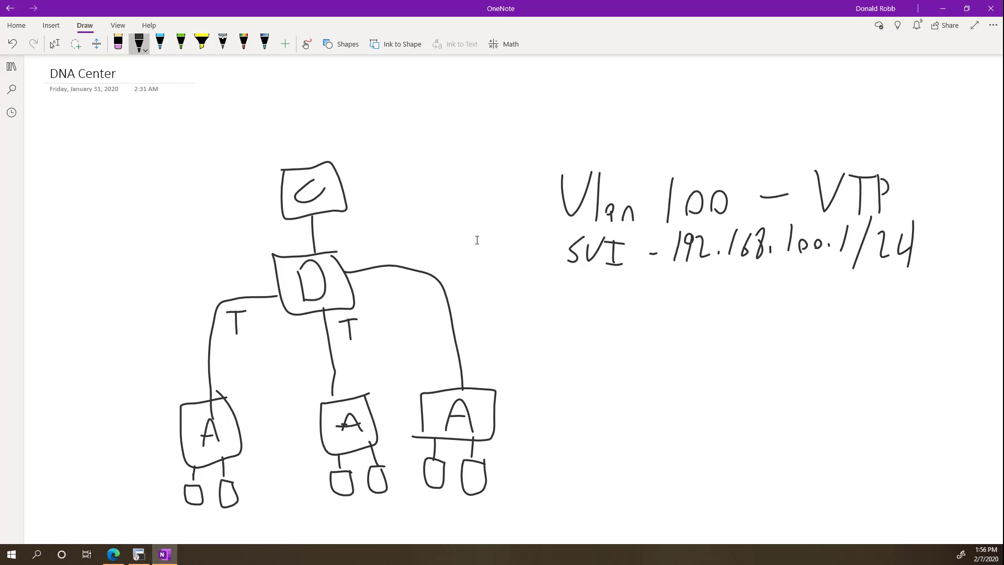
{"action": "mouse_move", "coordinate": [427, 298]}
{"action": "left_mouse_down"}
{"action": "mouse_move", "coordinate": [408, 303]}
{"action": "mouse_move", "coordinate": [418, 315]}
{"action": "left_mouse_up"}
- Handwrite NAT, FW ACLs and Routing beneath the SVI line
{"action": "mouse_move", "coordinate": [595, 276]}
{"action": "left_mouse_down"}
{"action": "mouse_move", "coordinate": [589, 314]}
{"action": "mouse_move", "coordinate": [607, 306]}
{"action": "mouse_move", "coordinate": [635, 315]}
{"action": "mouse_move", "coordinate": [633, 301]}
{"action": "mouse_move", "coordinate": [662, 295]}
{"action": "mouse_move", "coordinate": [650, 316]}
{"action": "left_mouse_up"}
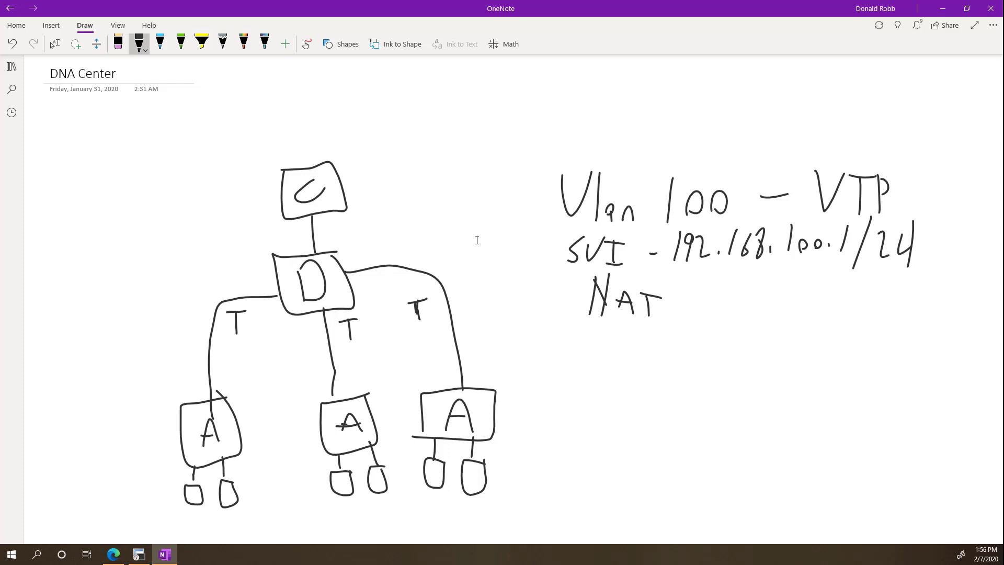
{"action": "left_click_drag", "start_coordinate": [594, 335], "coordinate": [591, 362]}
{"action": "mouse_move", "coordinate": [593, 335]}
{"action": "left_mouse_down"}
{"action": "mouse_move", "coordinate": [699, 357]}
{"action": "mouse_move", "coordinate": [700, 343]}
{"action": "mouse_move", "coordinate": [727, 356]}
{"action": "mouse_move", "coordinate": [763, 351]}
{"action": "left_mouse_up"}
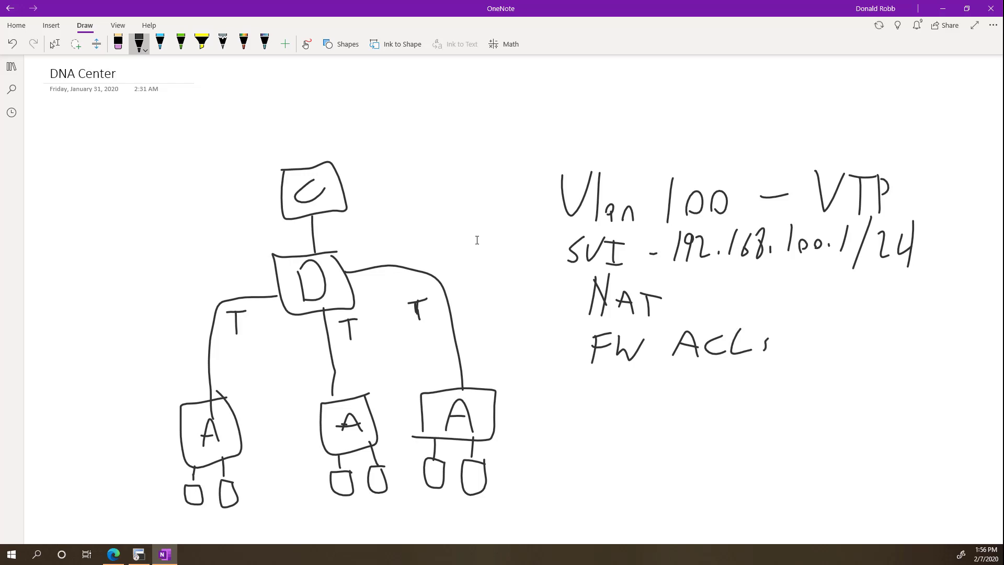
{"action": "mouse_move", "coordinate": [592, 373]}
{"action": "left_mouse_down"}
{"action": "mouse_move", "coordinate": [580, 407]}
{"action": "mouse_move", "coordinate": [635, 402]}
{"action": "left_mouse_up"}
{"action": "left_click_drag", "start_coordinate": [641, 366], "coordinate": [643, 411]}
{"action": "left_click_drag", "start_coordinate": [660, 393], "coordinate": [655, 434]}
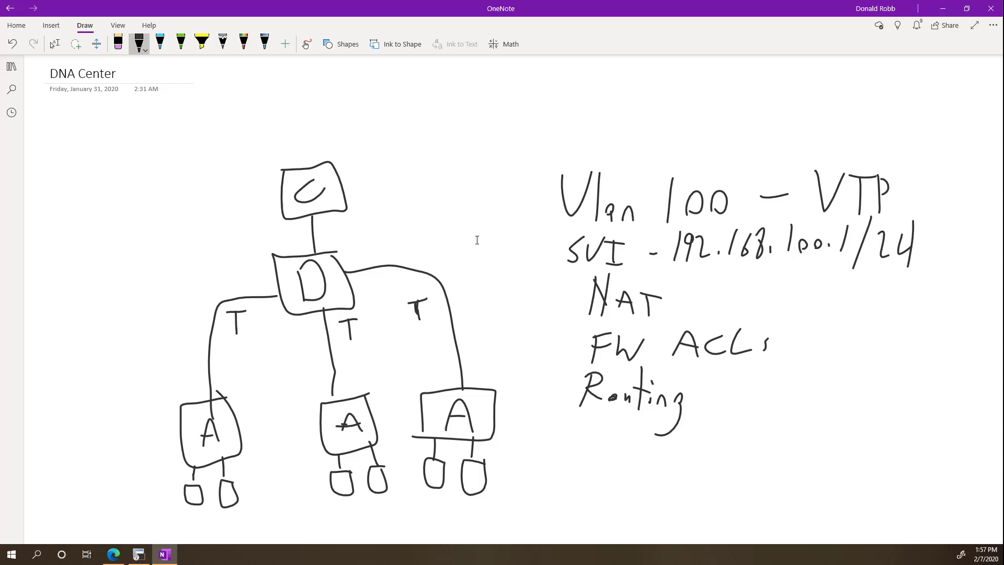
- Lasso-select the handwritten notes block and delete it
{"action": "left_click", "coordinate": [55, 44]}
{"action": "left_click_drag", "start_coordinate": [547, 130], "coordinate": [971, 490]}
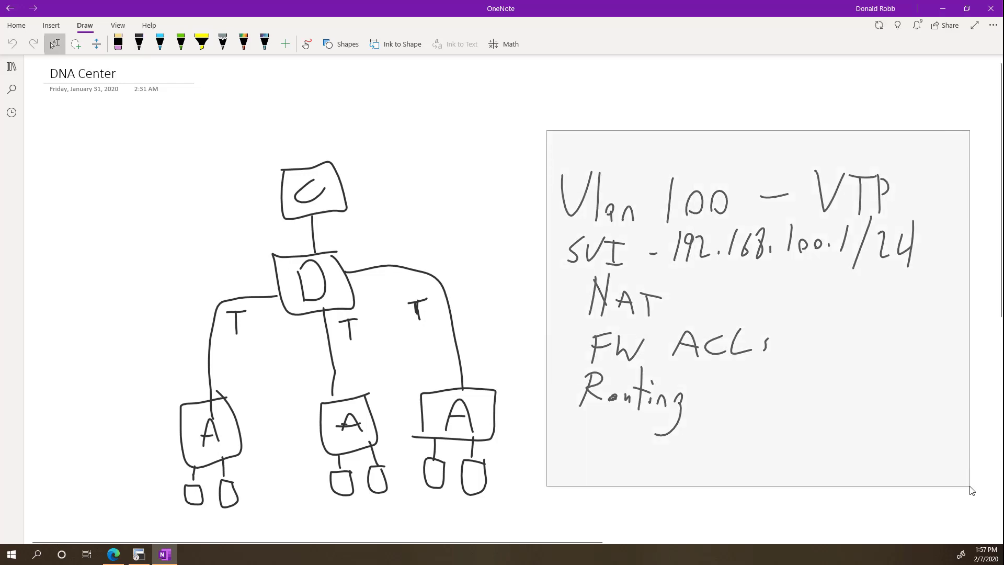
{"action": "key", "text": "Delete"}
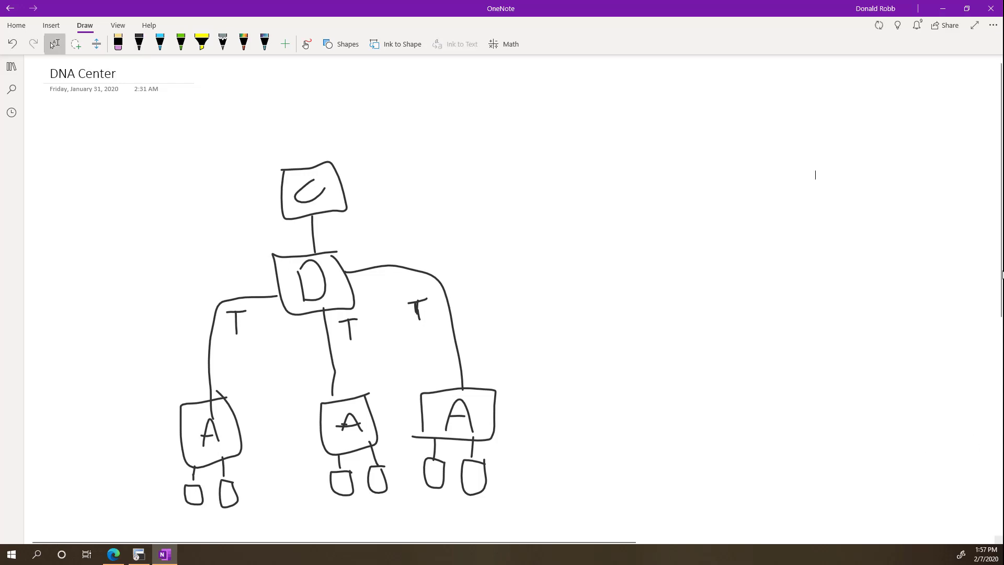
- Select the whole diagram, paste a copy, and move it to the right
{"action": "left_click", "coordinate": [815, 173]}
{"action": "left_click_drag", "start_coordinate": [134, 137], "coordinate": [600, 549]}
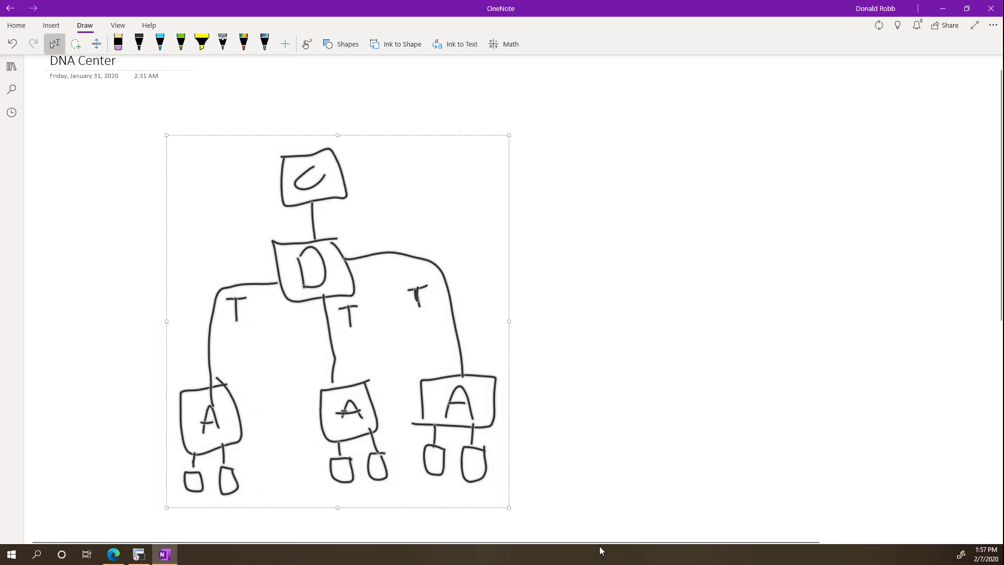
{"action": "key", "text": "ctrl+v"}
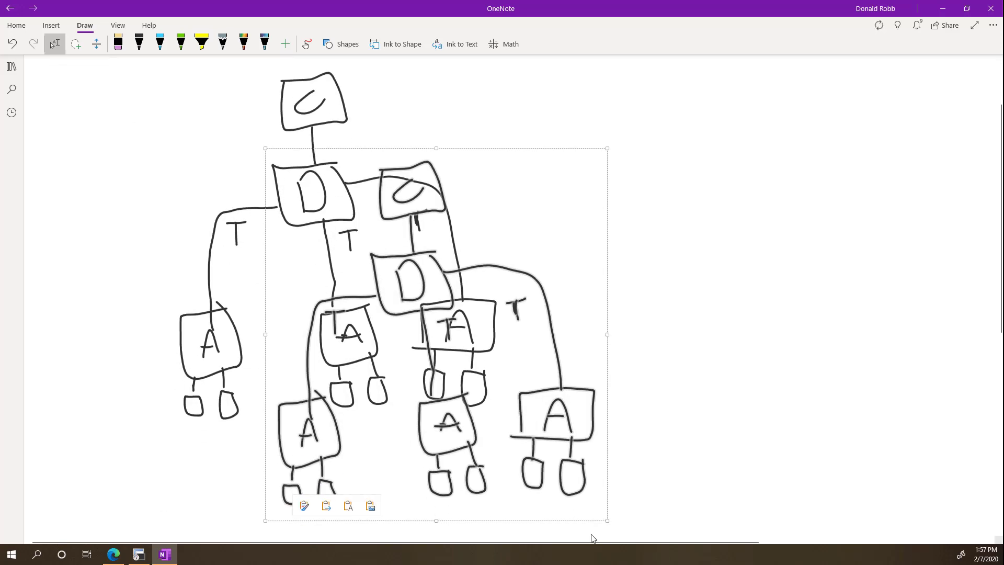
{"action": "mouse_move", "coordinate": [482, 327]}
{"action": "left_mouse_down"}
{"action": "mouse_move", "coordinate": [829, 262]}
{"action": "mouse_move", "coordinate": [795, 252]}
{"action": "left_mouse_up"}
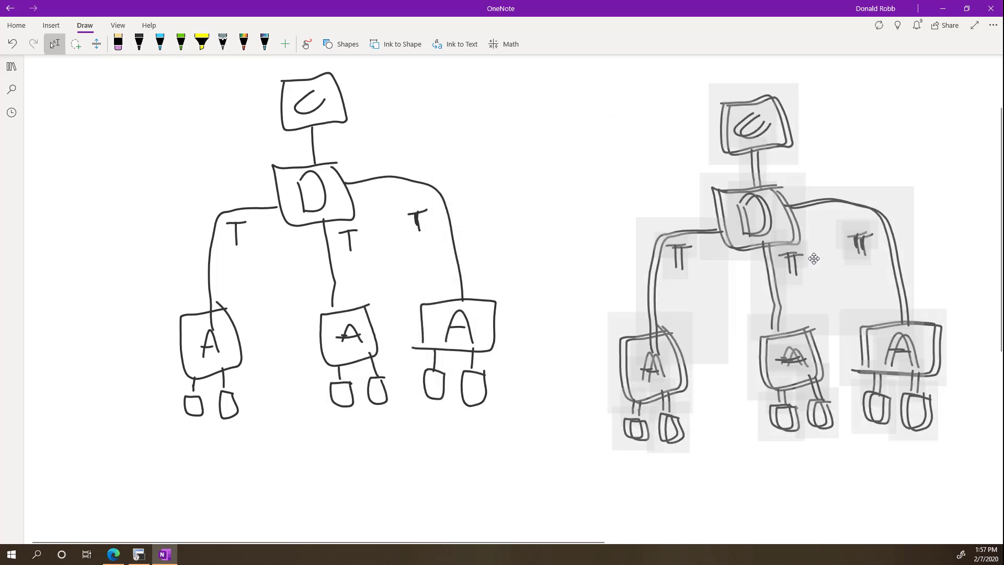
- Draw an R circle between the diagrams and connect both C boxes to it
{"action": "key", "text": "Escape"}
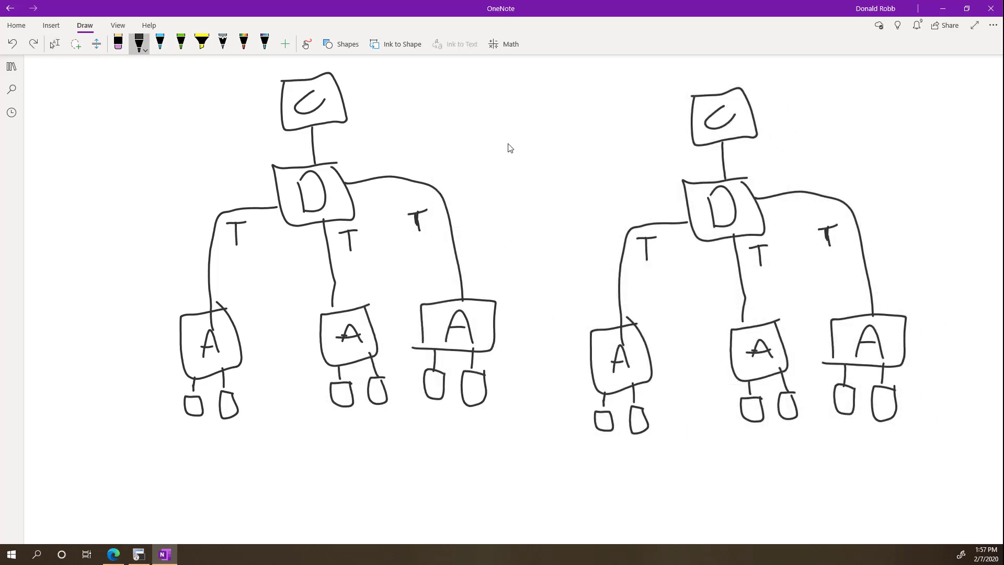
{"action": "mouse_move", "coordinate": [495, 147]}
{"action": "left_mouse_down"}
{"action": "mouse_move", "coordinate": [544, 101]}
{"action": "mouse_move", "coordinate": [495, 143]}
{"action": "mouse_move", "coordinate": [540, 138]}
{"action": "left_mouse_up"}
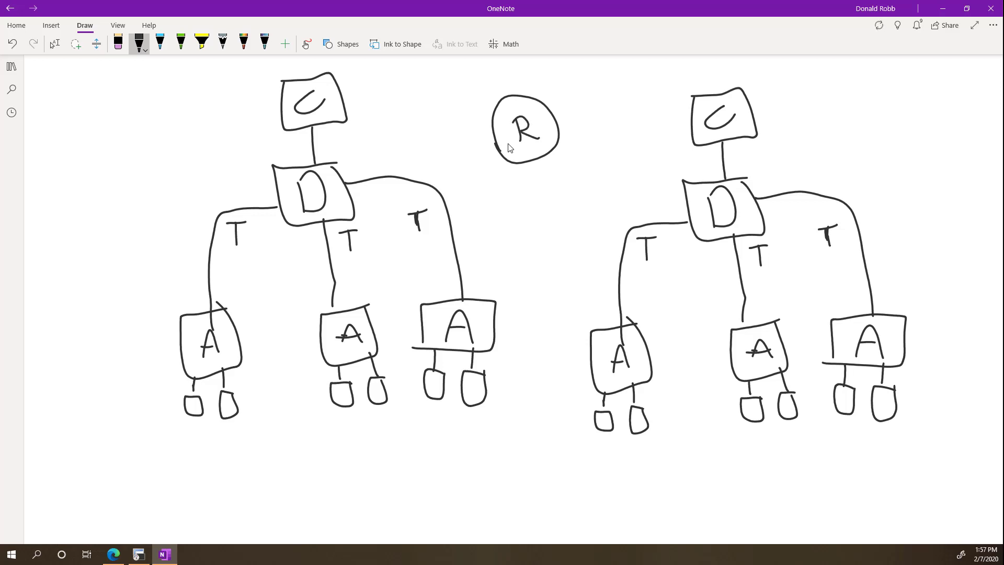
{"action": "left_click_drag", "start_coordinate": [332, 90], "coordinate": [491, 130]}
{"action": "mouse_move", "coordinate": [562, 130]}
{"action": "left_mouse_down"}
{"action": "mouse_move", "coordinate": [635, 106]}
{"action": "mouse_move", "coordinate": [683, 114]}
{"action": "left_mouse_up"}
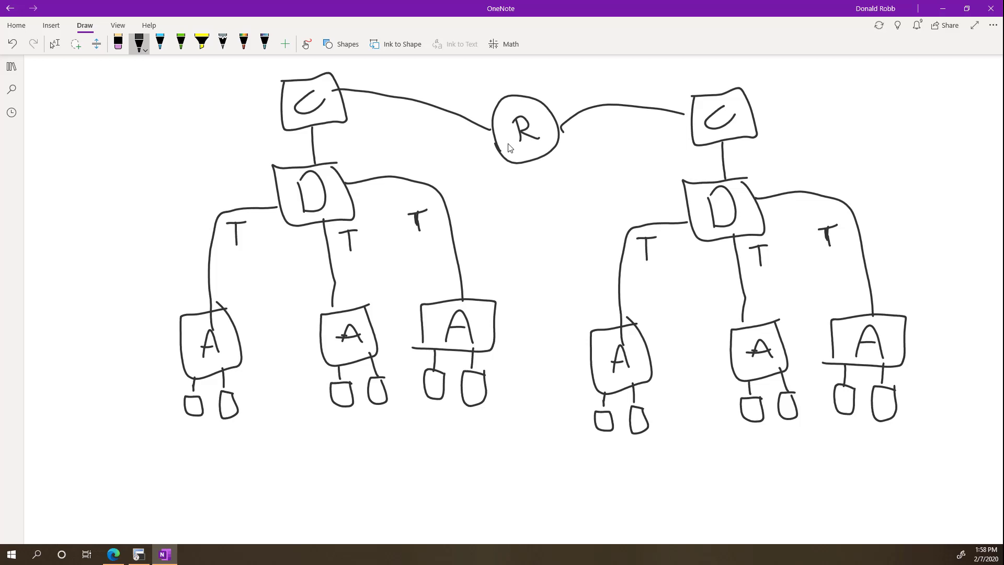
- Write UTP below the circle and star both D boxes
{"action": "mouse_move", "coordinate": [503, 206]}
{"action": "left_mouse_down"}
{"action": "mouse_move", "coordinate": [544, 207]}
{"action": "mouse_move", "coordinate": [536, 245]}
{"action": "left_mouse_up"}
{"action": "mouse_move", "coordinate": [553, 218]}
{"action": "left_mouse_down"}
{"action": "mouse_move", "coordinate": [553, 239]}
{"action": "mouse_move", "coordinate": [560, 214]}
{"action": "mouse_move", "coordinate": [553, 240]}
{"action": "left_mouse_up"}
{"action": "mouse_move", "coordinate": [549, 208]}
{"action": "left_mouse_down"}
{"action": "mouse_move", "coordinate": [560, 214]}
{"action": "mouse_move", "coordinate": [548, 222]}
{"action": "left_mouse_up"}
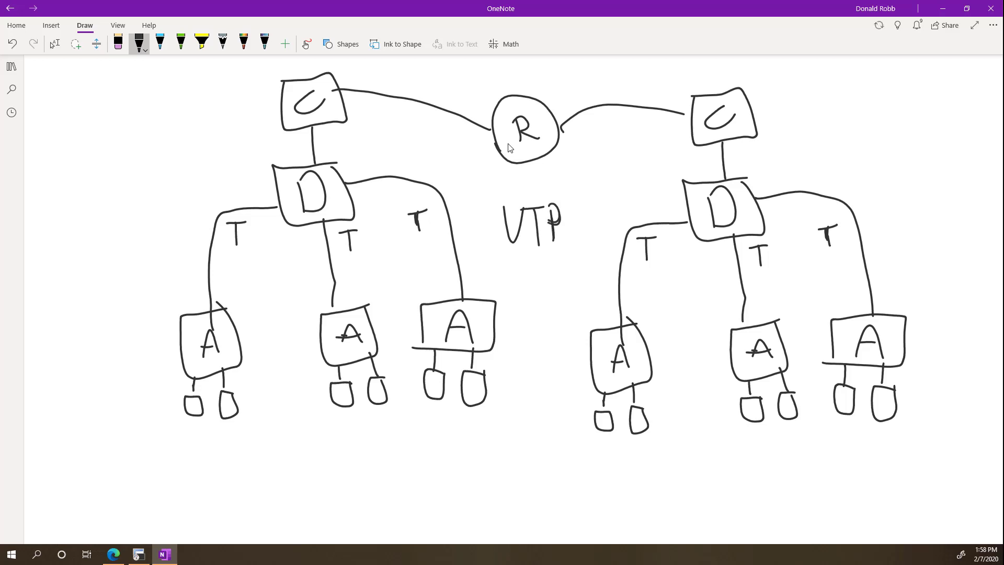
{"action": "left_click_drag", "start_coordinate": [351, 155], "coordinate": [369, 161]}
{"action": "left_click_drag", "start_coordinate": [365, 154], "coordinate": [361, 170]}
{"action": "mouse_move", "coordinate": [668, 160]}
{"action": "left_mouse_down"}
{"action": "mouse_move", "coordinate": [688, 174]}
{"action": "mouse_move", "coordinate": [674, 180]}
{"action": "mouse_move", "coordinate": [683, 162]}
{"action": "left_mouse_up"}
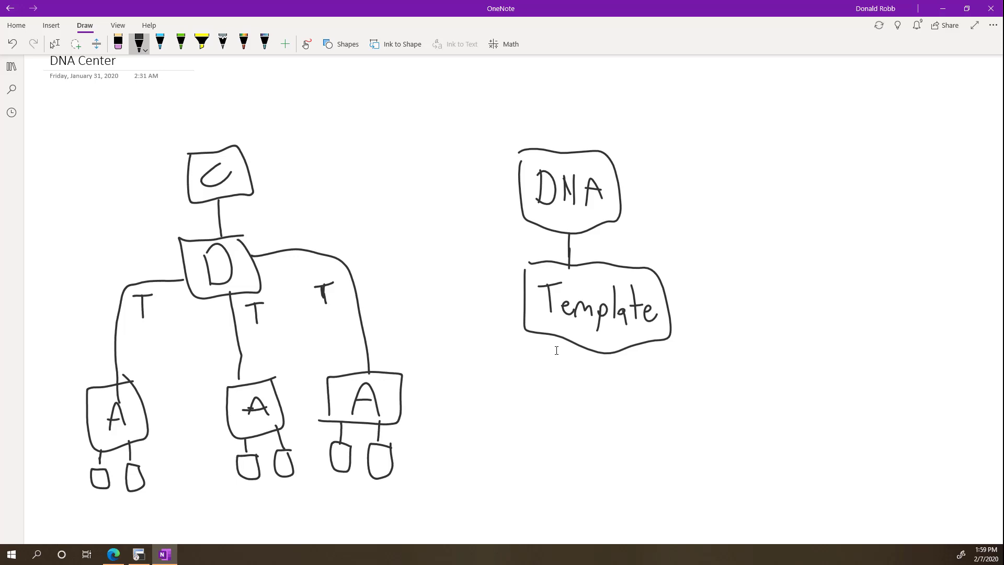
- Draw red lines from Template to the C, D and three A boxes
{"action": "left_click", "coordinate": [139, 44]}
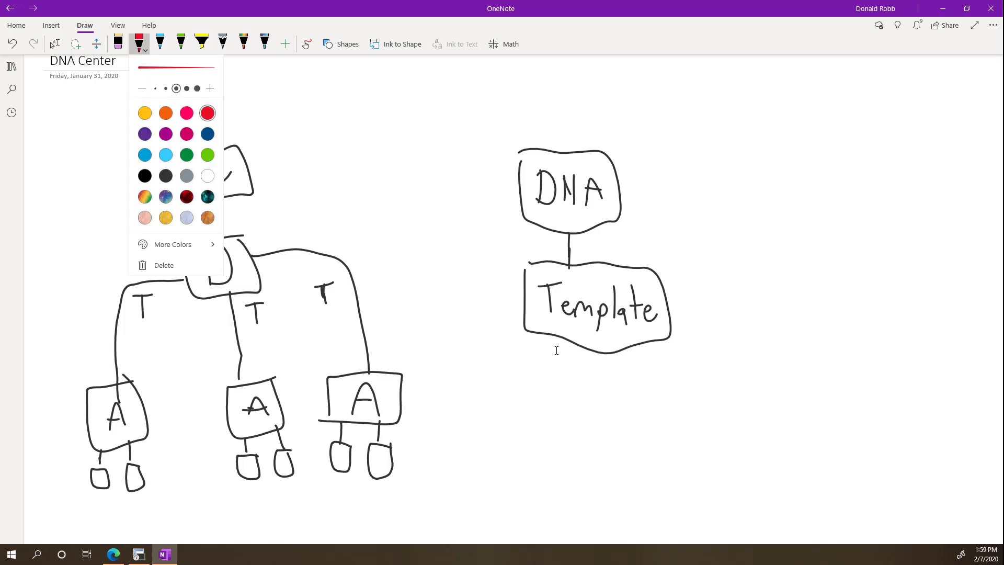
{"action": "left_click", "coordinate": [207, 113]}
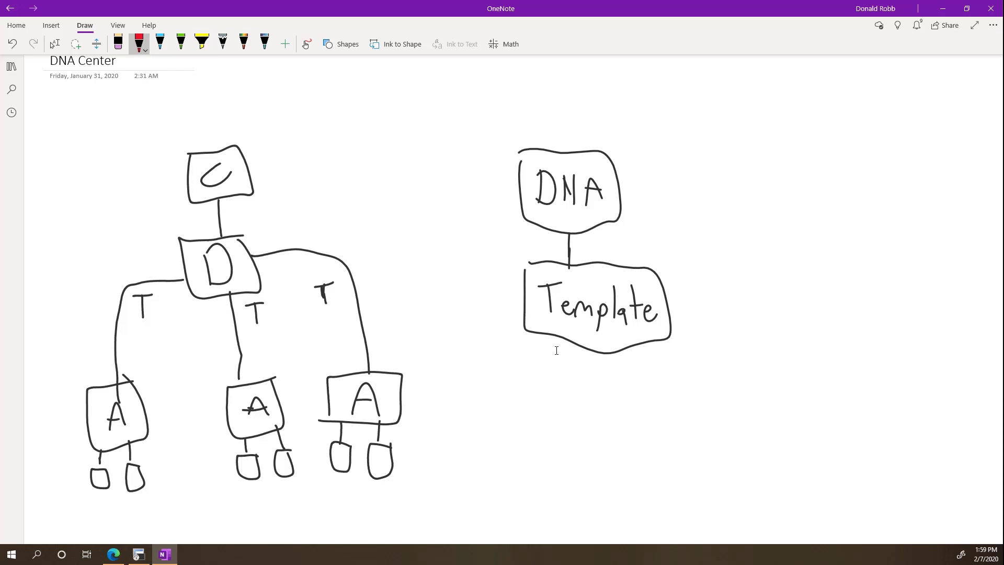
{"action": "left_click_drag", "start_coordinate": [506, 287], "coordinate": [295, 158]}
{"action": "left_click_drag", "start_coordinate": [496, 313], "coordinate": [282, 223]}
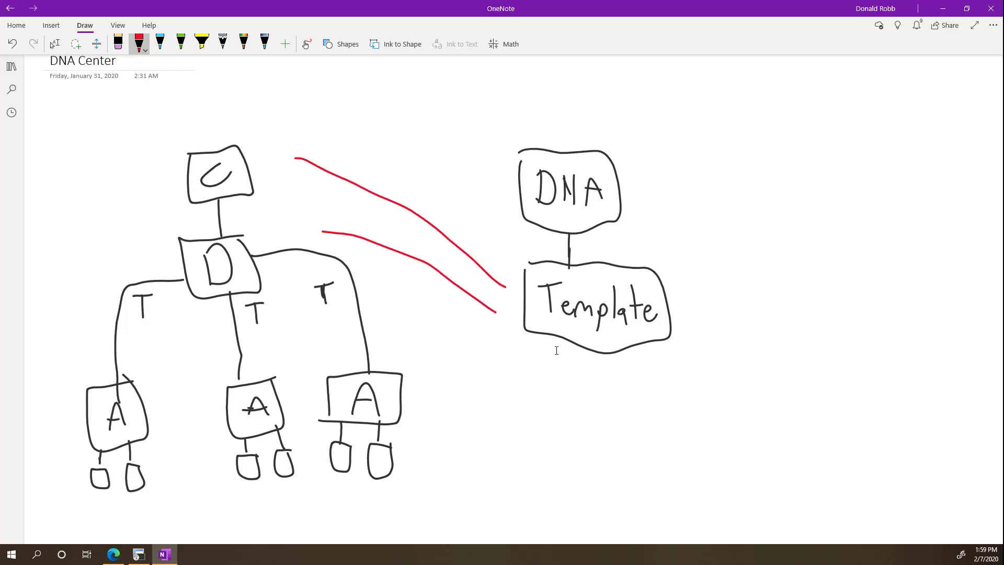
{"action": "left_click_drag", "start_coordinate": [504, 329], "coordinate": [138, 376]}
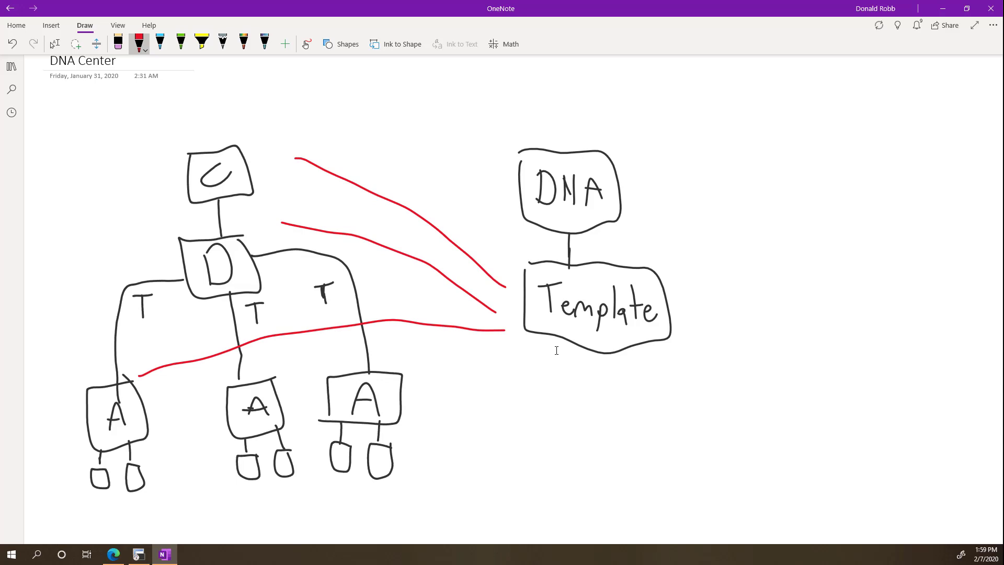
{"action": "left_click_drag", "start_coordinate": [537, 335], "coordinate": [295, 378]}
{"action": "left_click_drag", "start_coordinate": [570, 348], "coordinate": [409, 412]}
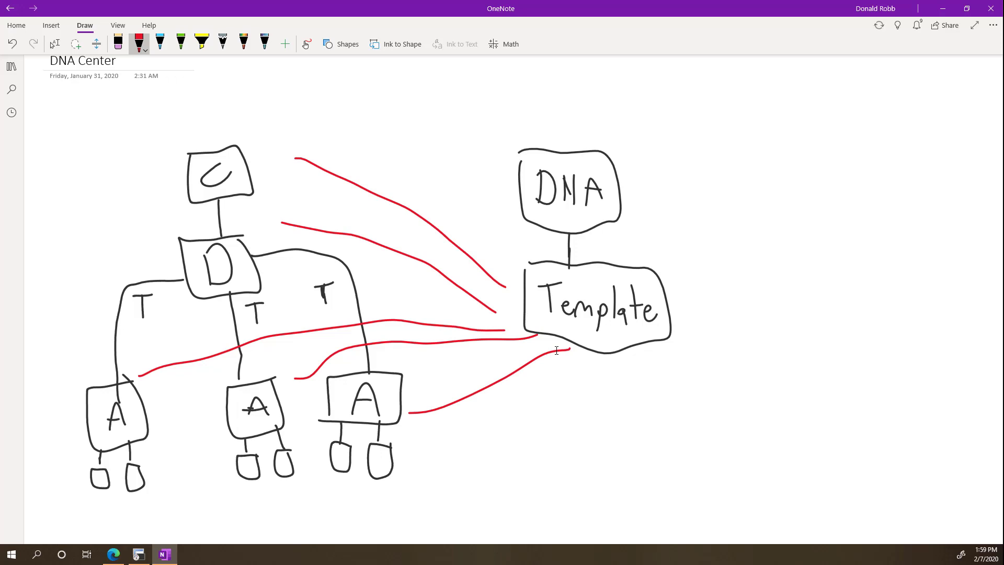
- Handwrite bracketed notes Change Window, Review and Reuse beneath Template
{"action": "mouse_move", "coordinate": [605, 354]}
{"action": "left_mouse_down"}
{"action": "mouse_move", "coordinate": [626, 384]}
{"action": "mouse_move", "coordinate": [672, 389]}
{"action": "left_mouse_up"}
{"action": "mouse_move", "coordinate": [679, 348]}
{"action": "left_mouse_down"}
{"action": "mouse_move", "coordinate": [691, 391]}
{"action": "mouse_move", "coordinate": [884, 384]}
{"action": "left_mouse_up"}
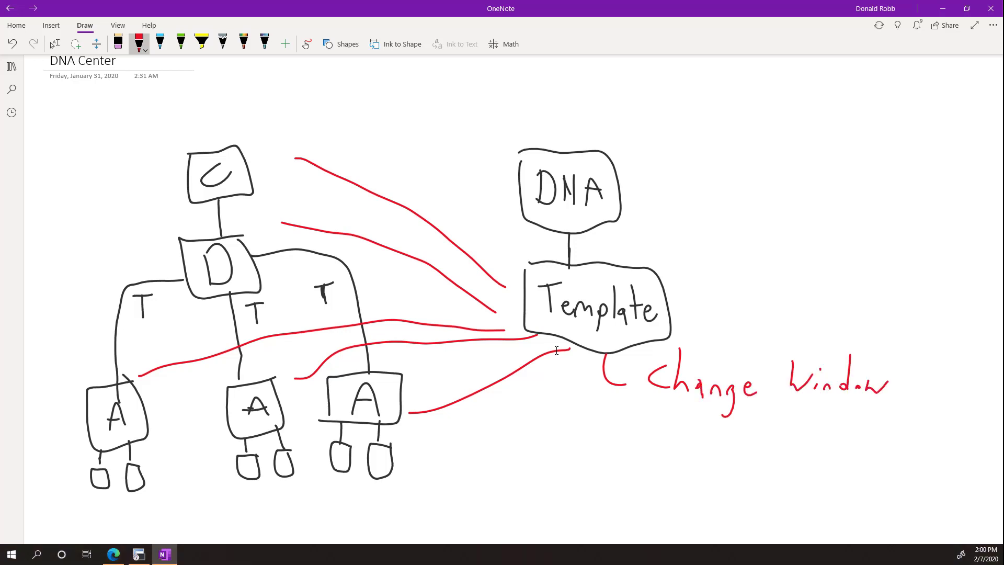
{"action": "mouse_move", "coordinate": [675, 404]}
{"action": "left_mouse_down"}
{"action": "mouse_move", "coordinate": [667, 434]}
{"action": "mouse_move", "coordinate": [696, 442]}
{"action": "left_mouse_up"}
{"action": "mouse_move", "coordinate": [743, 416]}
{"action": "left_mouse_down"}
{"action": "mouse_move", "coordinate": [733, 447]}
{"action": "mouse_move", "coordinate": [800, 435]}
{"action": "mouse_move", "coordinate": [803, 446]}
{"action": "mouse_move", "coordinate": [846, 445]}
{"action": "mouse_move", "coordinate": [874, 418]}
{"action": "left_mouse_up"}
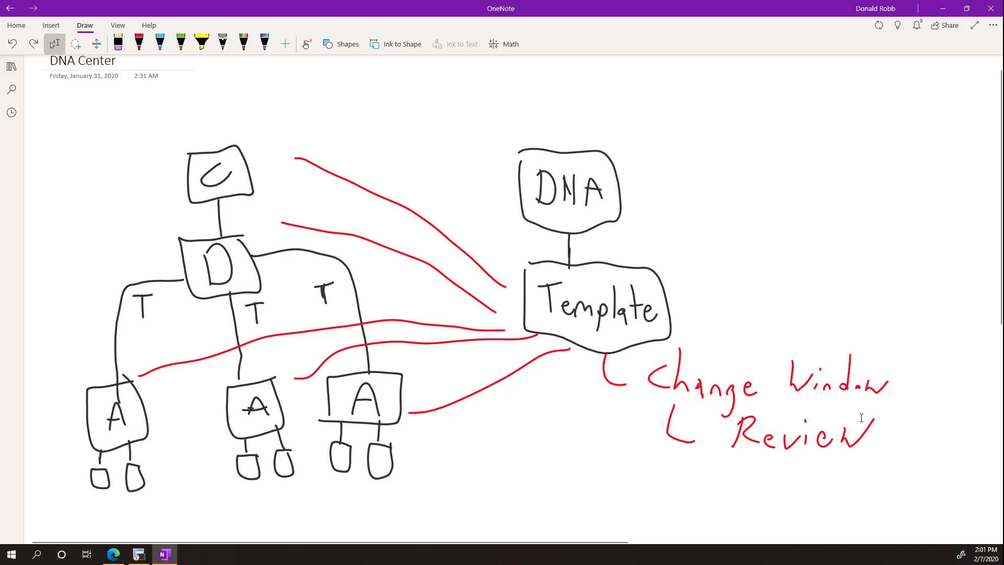
{"action": "mouse_move", "coordinate": [688, 455]}
{"action": "left_mouse_down"}
{"action": "mouse_move", "coordinate": [710, 487]}
{"action": "mouse_move", "coordinate": [734, 488]}
{"action": "left_mouse_up"}
{"action": "mouse_move", "coordinate": [735, 473]}
{"action": "left_mouse_down"}
{"action": "mouse_move", "coordinate": [752, 462]}
{"action": "mouse_move", "coordinate": [756, 488]}
{"action": "mouse_move", "coordinate": [772, 492]}
{"action": "mouse_move", "coordinate": [800, 480]}
{"action": "left_mouse_up"}
{"action": "left_click_drag", "start_coordinate": [809, 477], "coordinate": [803, 494]}
{"action": "left_click_drag", "start_coordinate": [815, 486], "coordinate": [825, 492]}
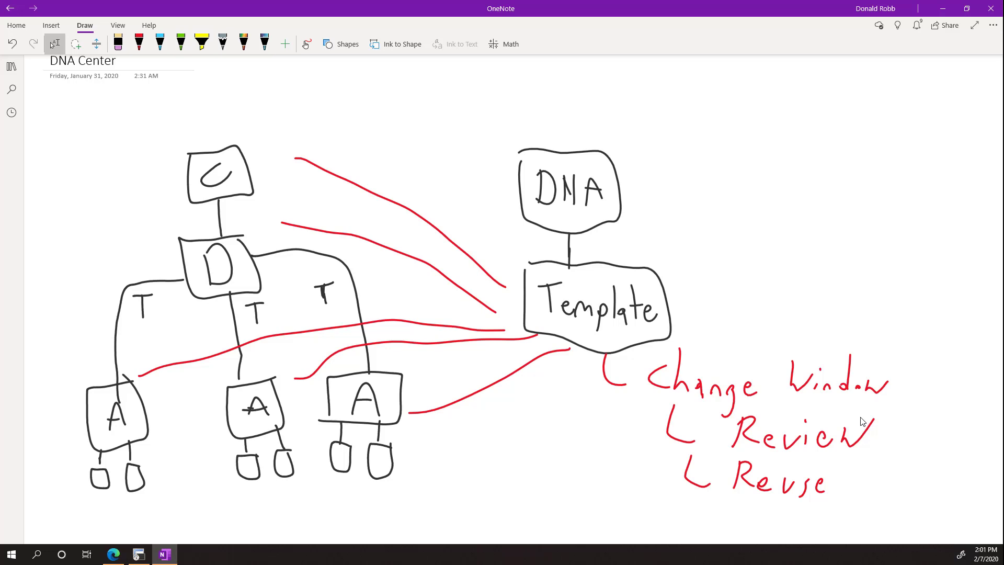
- Write 'Vlan 200' in red beside the DNA box and star the Reuse note
{"action": "left_click", "coordinate": [139, 44]}
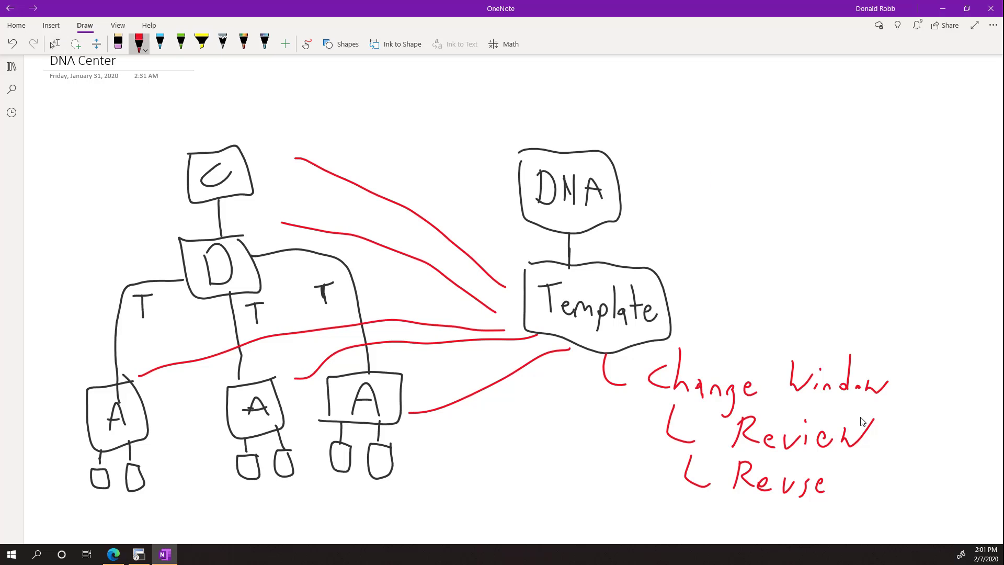
{"action": "mouse_move", "coordinate": [713, 175]}
{"action": "left_mouse_down"}
{"action": "mouse_move", "coordinate": [730, 178]}
{"action": "mouse_move", "coordinate": [743, 223]}
{"action": "mouse_move", "coordinate": [773, 225]}
{"action": "left_mouse_up"}
{"action": "left_click_drag", "start_coordinate": [798, 195], "coordinate": [820, 221]}
{"action": "left_click_drag", "start_coordinate": [825, 212], "coordinate": [847, 222]}
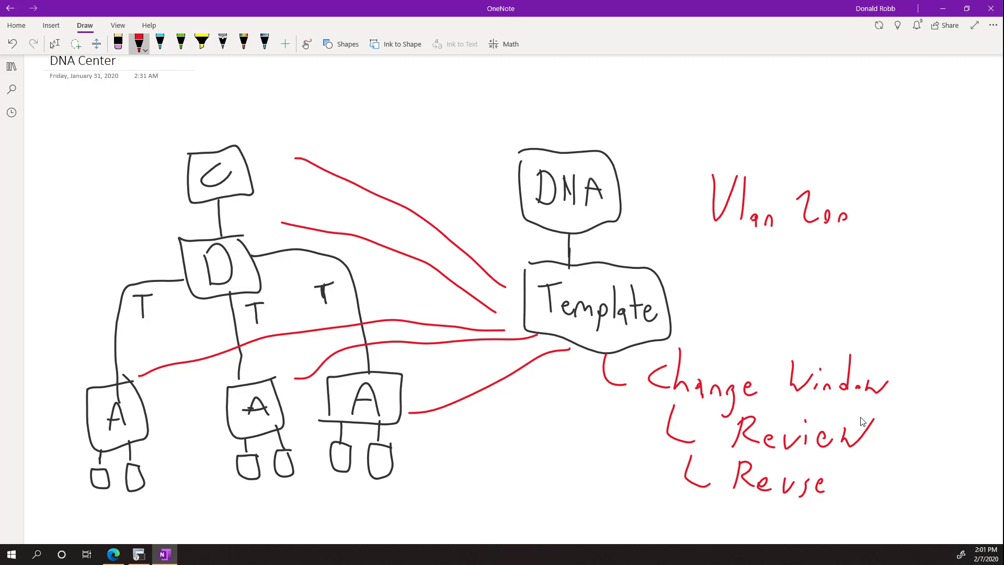
{"action": "mouse_move", "coordinate": [872, 473]}
{"action": "left_mouse_down"}
{"action": "mouse_move", "coordinate": [891, 484]}
{"action": "mouse_move", "coordinate": [873, 497]}
{"action": "mouse_move", "coordinate": [881, 493]}
{"action": "left_mouse_up"}
{"action": "left_click_drag", "start_coordinate": [871, 475], "coordinate": [890, 472]}
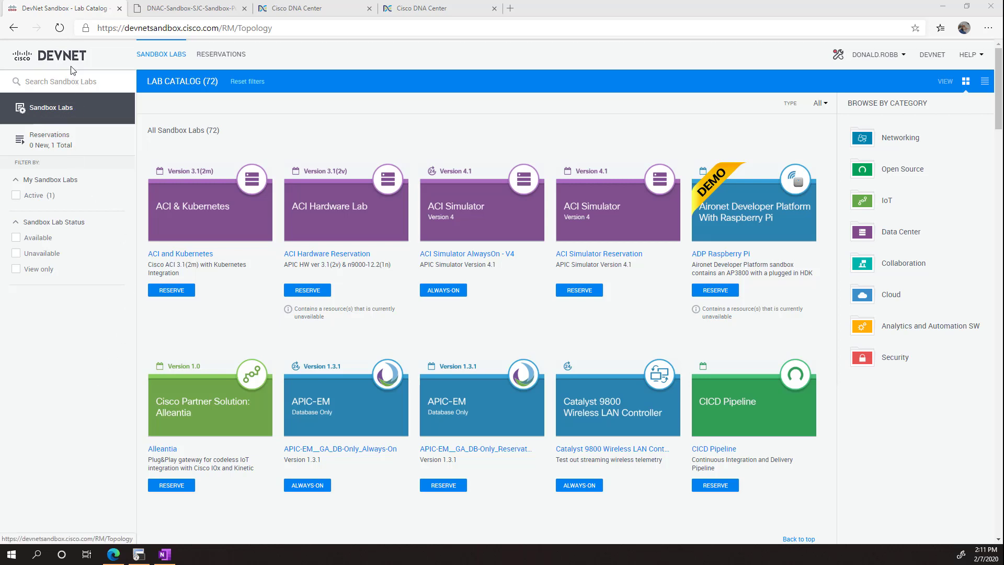
{"action": "double_click", "coordinate": [147, 32]}
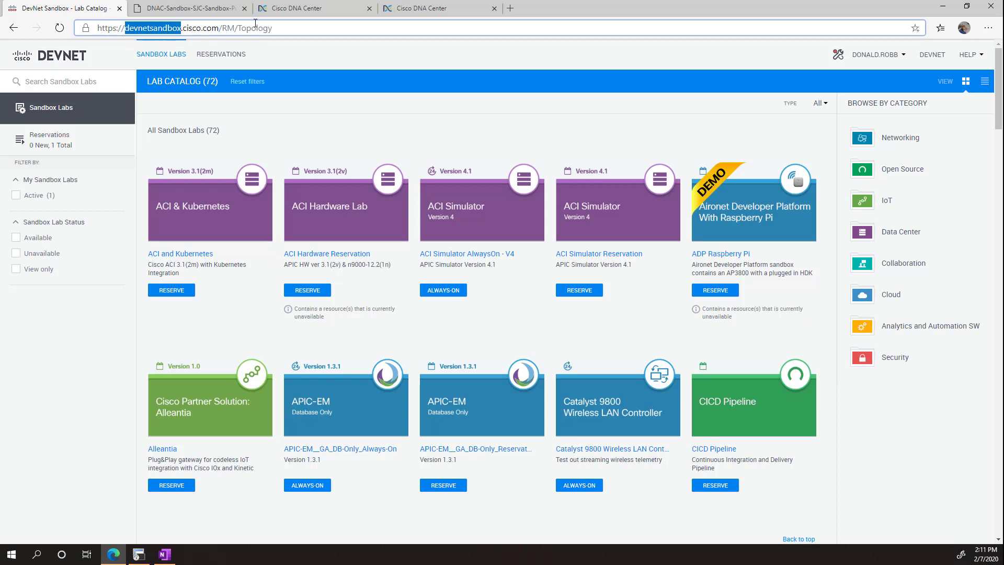
{"action": "left_click", "coordinate": [69, 363]}
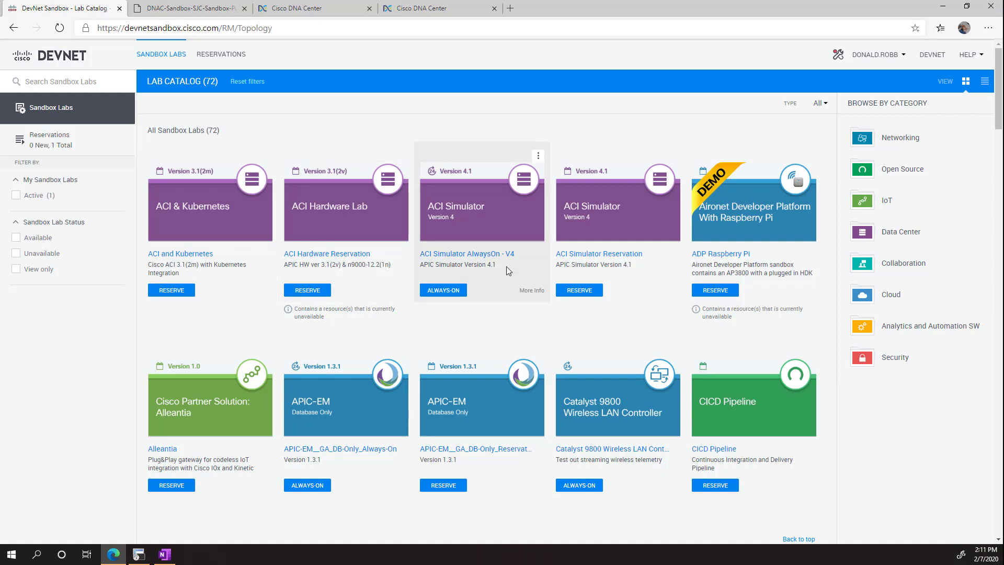
{"action": "scroll", "coordinate": [506, 269], "scroll_direction": "down", "scroll_amount": 1}
{"action": "scroll", "coordinate": [507, 269], "scroll_direction": "down", "scroll_amount": 10}
{"action": "scroll", "coordinate": [506, 270], "scroll_direction": "down", "scroll_amount": 10}
{"action": "scroll", "coordinate": [506, 270], "scroll_direction": "down", "scroll_amount": 10}
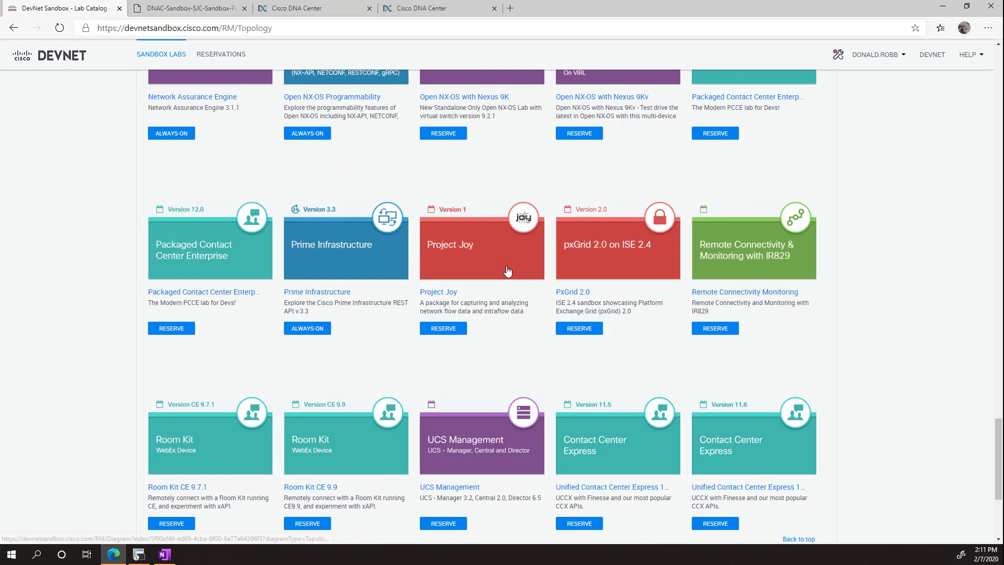
{"action": "scroll", "coordinate": [506, 269], "scroll_direction": "down", "scroll_amount": 5}
{"action": "scroll", "coordinate": [482, 431], "scroll_direction": "up", "scroll_amount": 5}
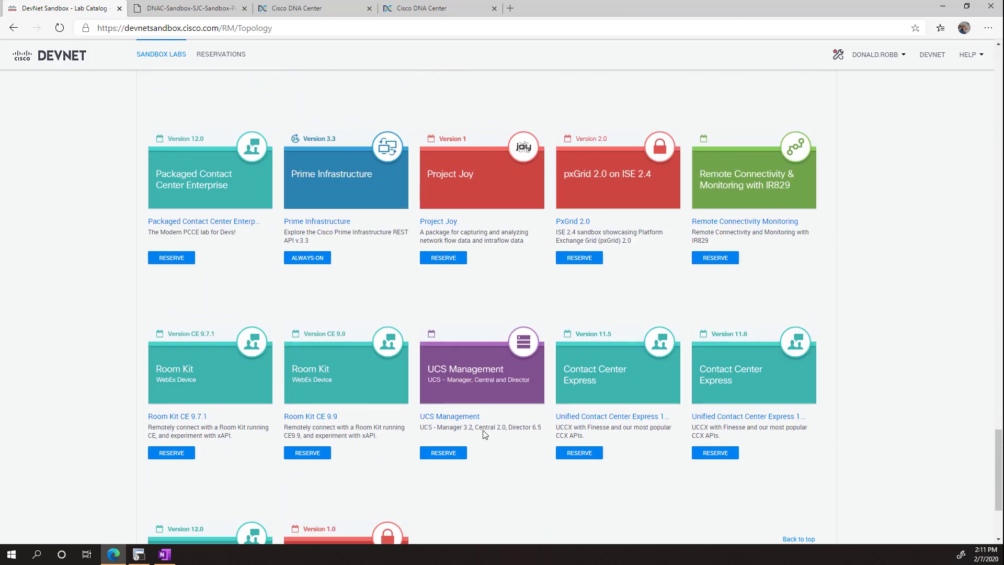
{"action": "scroll", "coordinate": [482, 434], "scroll_direction": "up", "scroll_amount": 4}
{"action": "scroll", "coordinate": [482, 434], "scroll_direction": "up", "scroll_amount": 5}
{"action": "scroll", "coordinate": [482, 434], "scroll_direction": "up", "scroll_amount": 4}
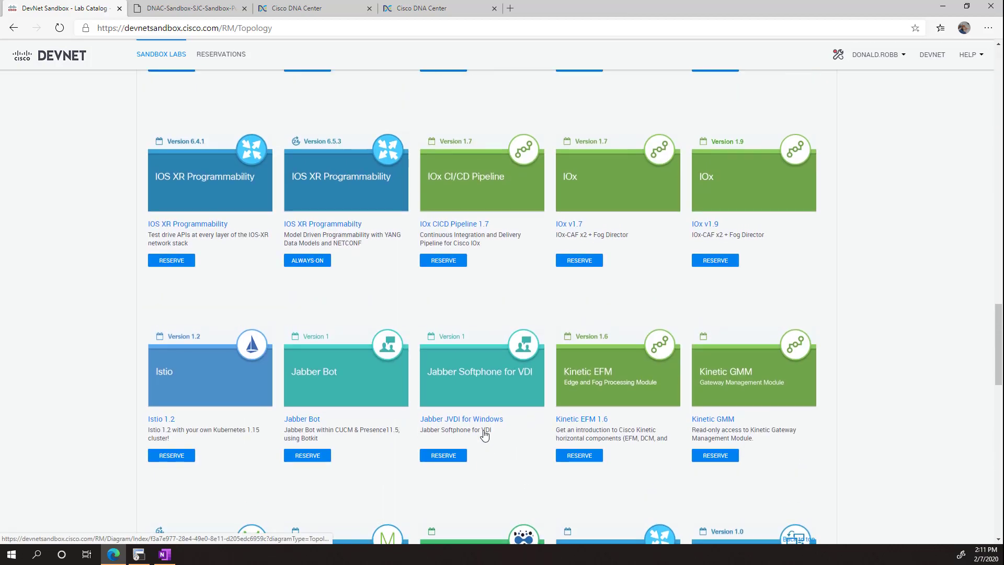
{"action": "scroll", "coordinate": [483, 434], "scroll_direction": "up", "scroll_amount": 8}
{"action": "scroll", "coordinate": [484, 434], "scroll_direction": "up", "scroll_amount": 4}
{"action": "scroll", "coordinate": [485, 434], "scroll_direction": "up", "scroll_amount": 3}
{"action": "scroll", "coordinate": [484, 434], "scroll_direction": "up", "scroll_amount": 10}
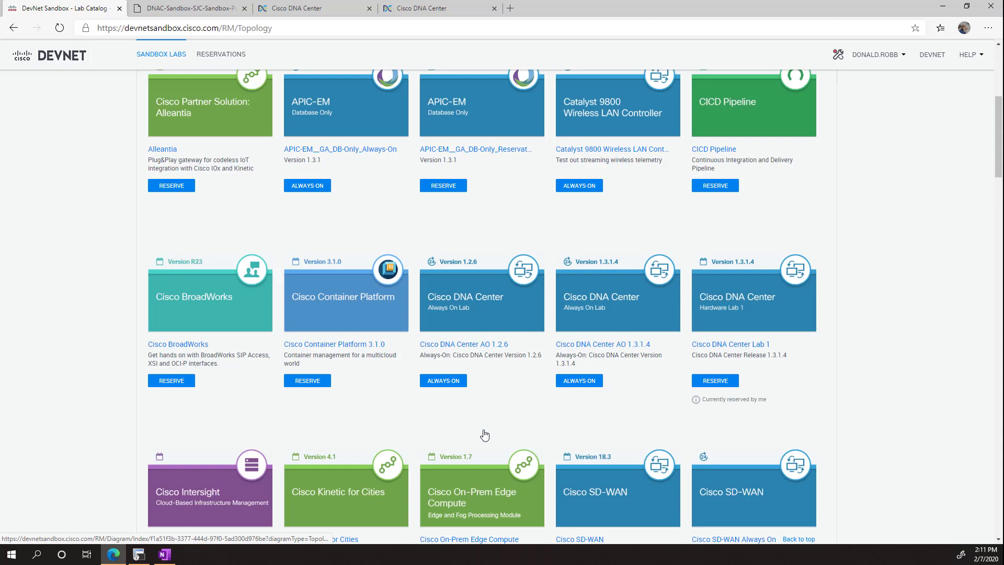
{"action": "scroll", "coordinate": [484, 434], "scroll_direction": "up", "scroll_amount": 5}
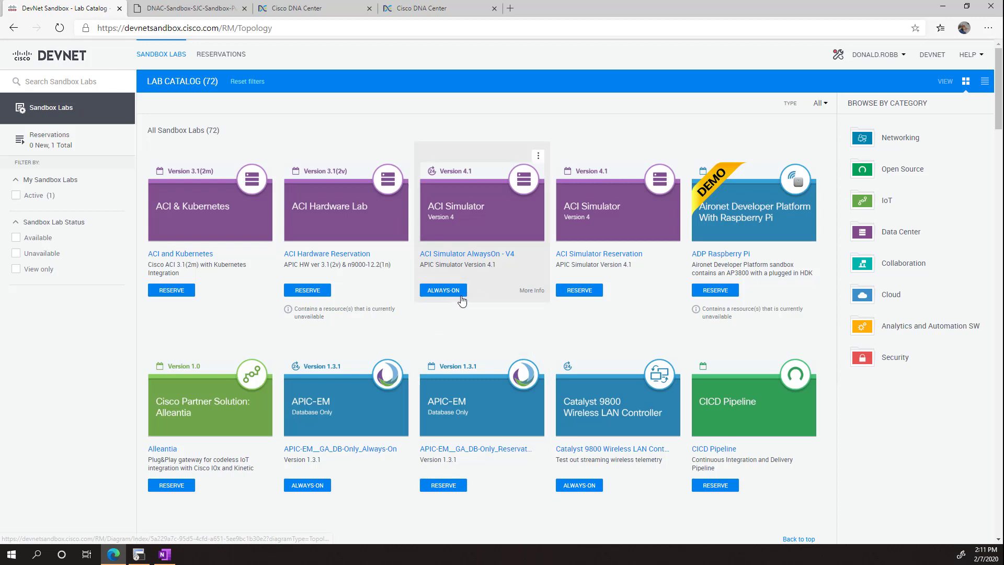
{"action": "mouse_move", "coordinate": [481, 228]}
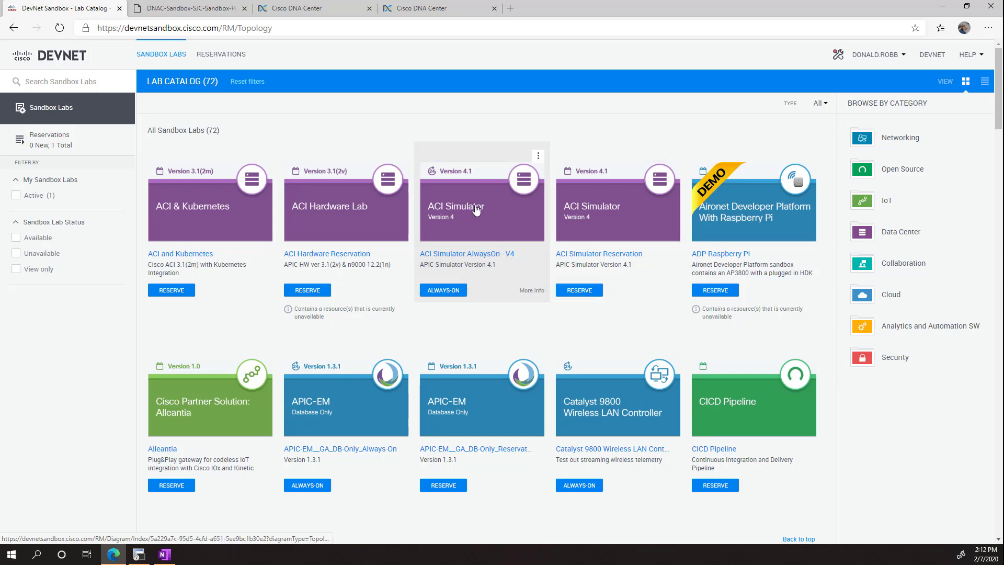
{"action": "scroll", "coordinate": [370, 291], "scroll_direction": "down", "scroll_amount": 3}
{"action": "scroll", "coordinate": [369, 290], "scroll_direction": "down", "scroll_amount": 3}
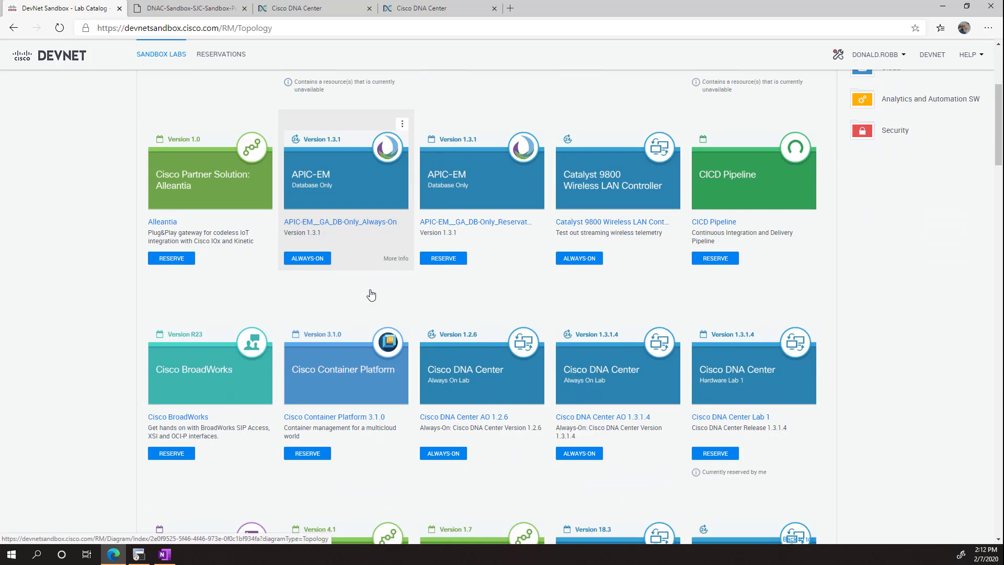
{"action": "scroll", "coordinate": [340, 387], "scroll_direction": "down", "scroll_amount": 3}
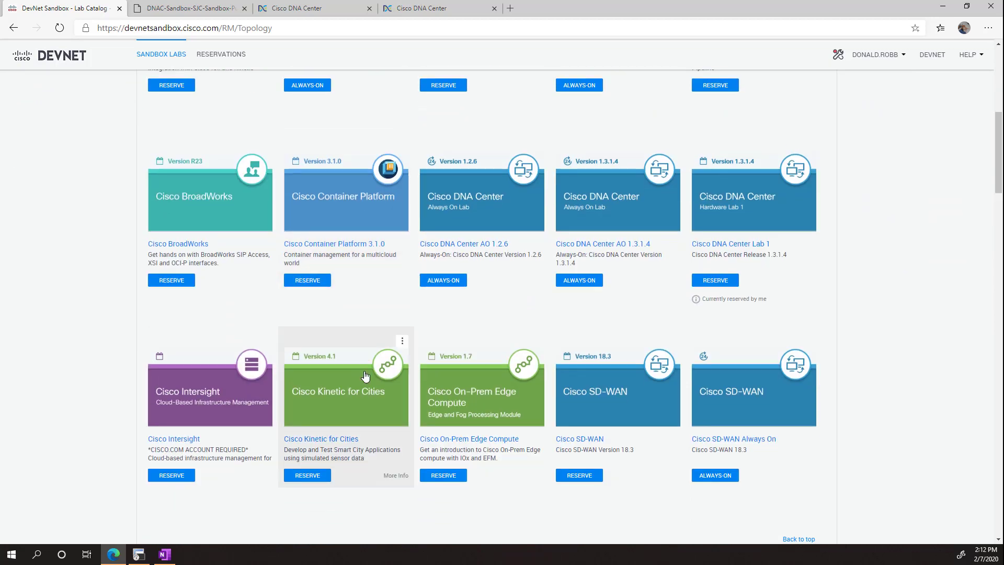
{"action": "scroll", "coordinate": [480, 366], "scroll_direction": "down", "scroll_amount": 3}
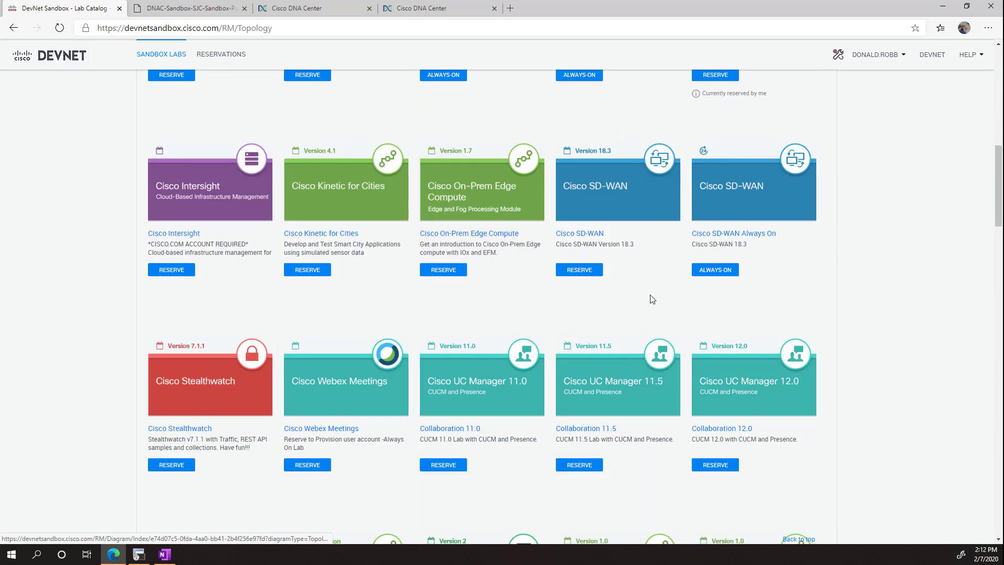
{"action": "scroll", "coordinate": [522, 407], "scroll_direction": "down", "scroll_amount": 3}
{"action": "scroll", "coordinate": [397, 349], "scroll_direction": "up", "scroll_amount": 3}
{"action": "scroll", "coordinate": [398, 349], "scroll_direction": "up", "scroll_amount": 3}
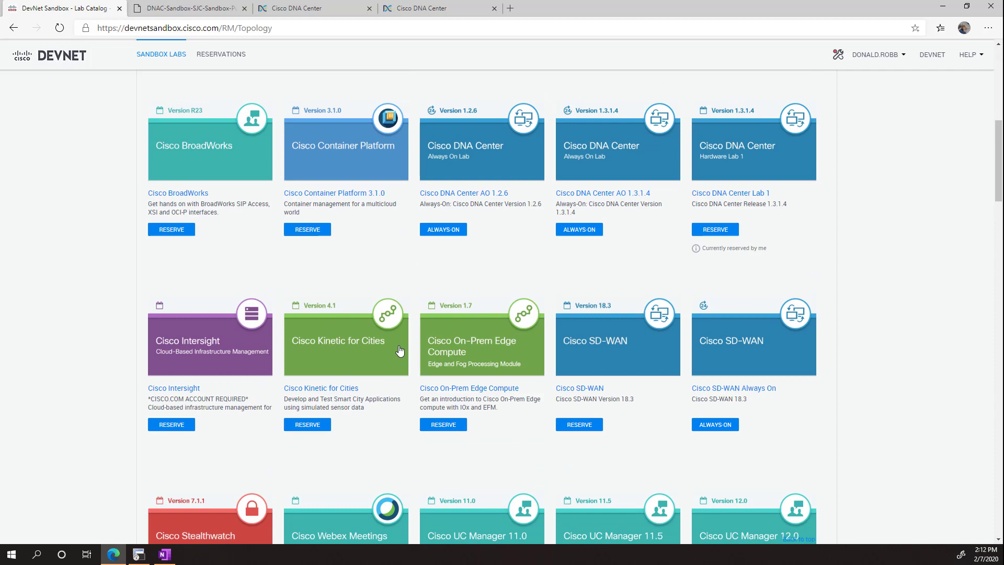
{"action": "scroll", "coordinate": [471, 340], "scroll_direction": "up", "scroll_amount": 3}
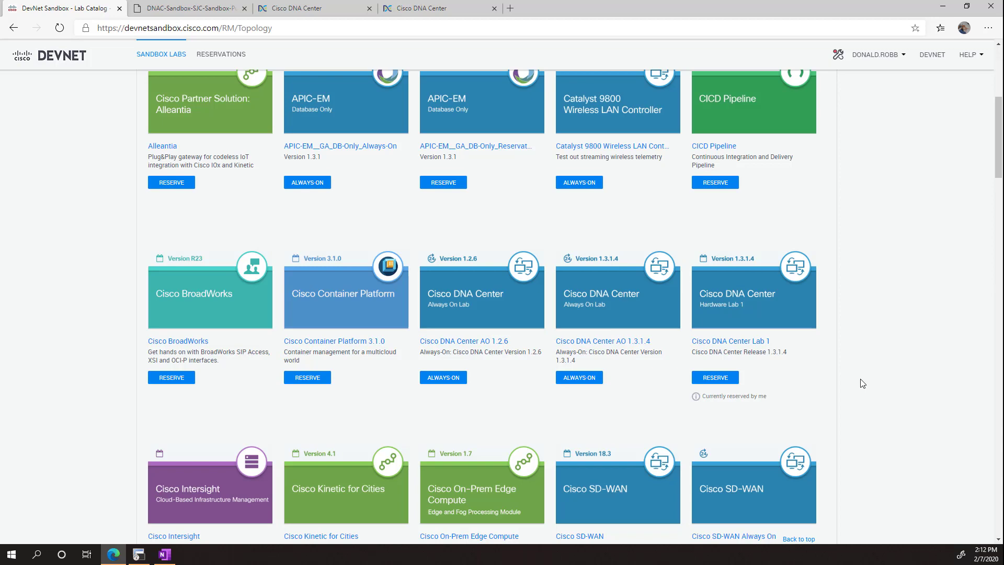
- Switch to the DNAC-Sandbox topology diagram tab
{"action": "left_click", "coordinate": [190, 15]}
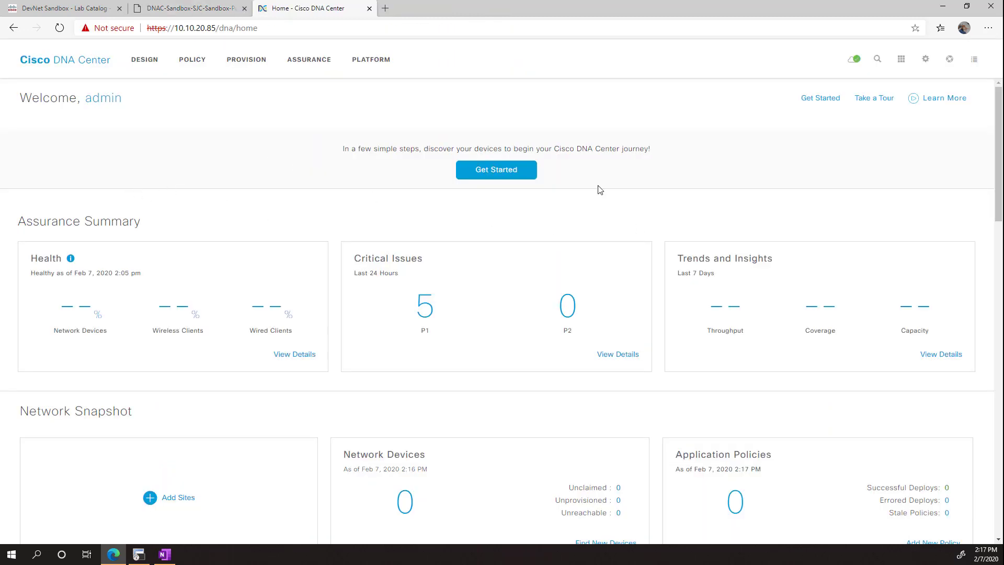
- Scroll through the DNA Center home dashboard to review its summary
{"action": "scroll", "coordinate": [596, 189], "scroll_direction": "down", "scroll_amount": 2}
{"action": "scroll", "coordinate": [432, 235], "scroll_direction": "down", "scroll_amount": 4}
{"action": "scroll", "coordinate": [251, 292], "scroll_direction": "down", "scroll_amount": 4}
{"action": "scroll", "coordinate": [251, 292], "scroll_direction": "down", "scroll_amount": 5}
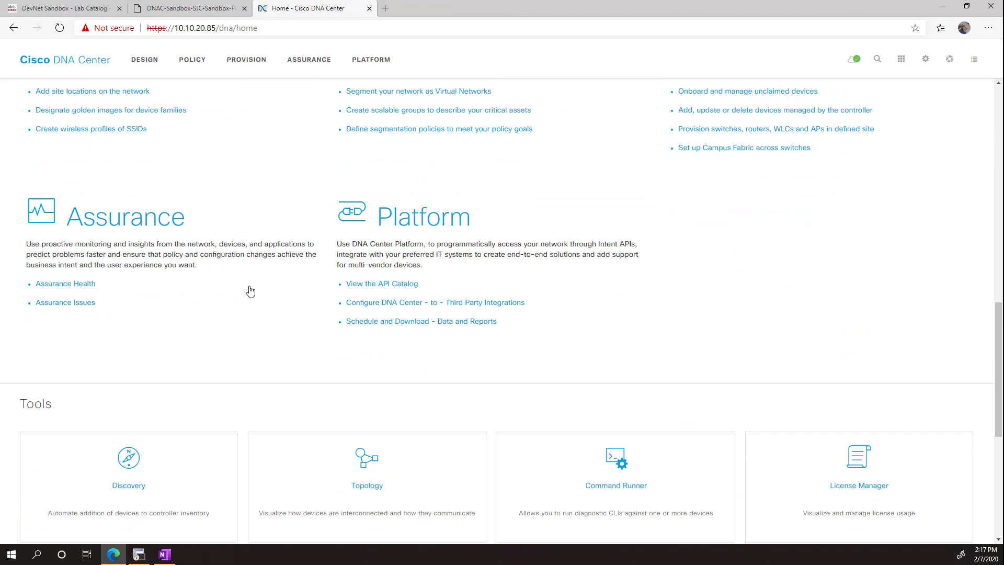
{"action": "scroll", "coordinate": [251, 291], "scroll_direction": "down", "scroll_amount": 2}
{"action": "scroll", "coordinate": [314, 283], "scroll_direction": "down", "scroll_amount": 5}
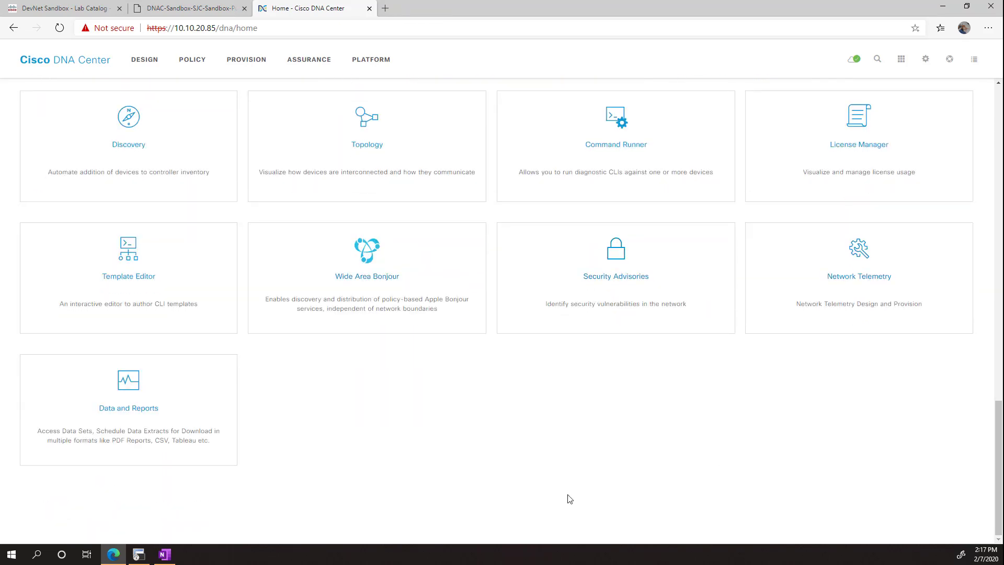
{"action": "scroll", "coordinate": [570, 502], "scroll_direction": "up", "scroll_amount": 5}
{"action": "scroll", "coordinate": [575, 494], "scroll_direction": "up", "scroll_amount": 8}
{"action": "scroll", "coordinate": [573, 468], "scroll_direction": "up", "scroll_amount": 8}
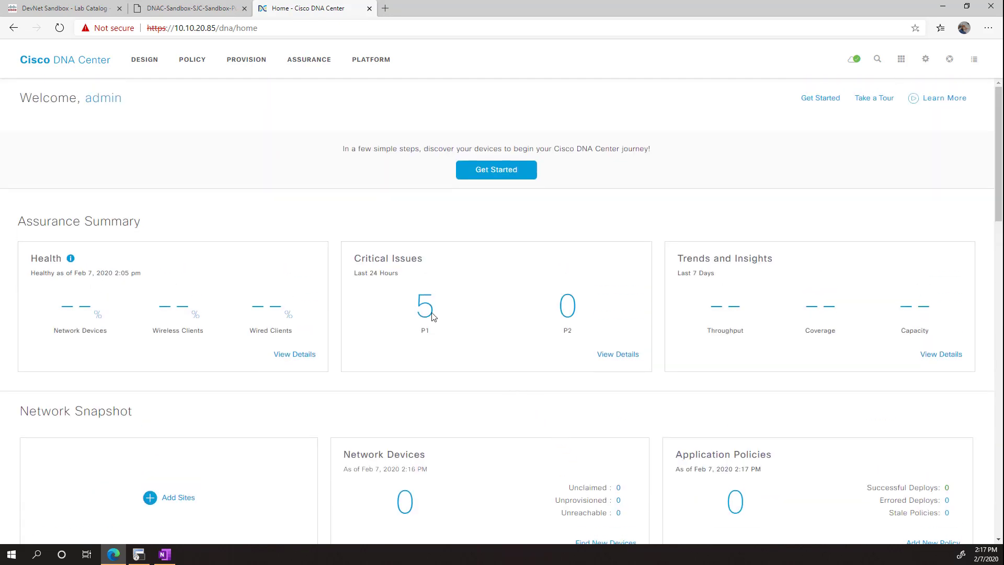
{"action": "scroll", "coordinate": [578, 273], "scroll_direction": "down", "scroll_amount": 4}
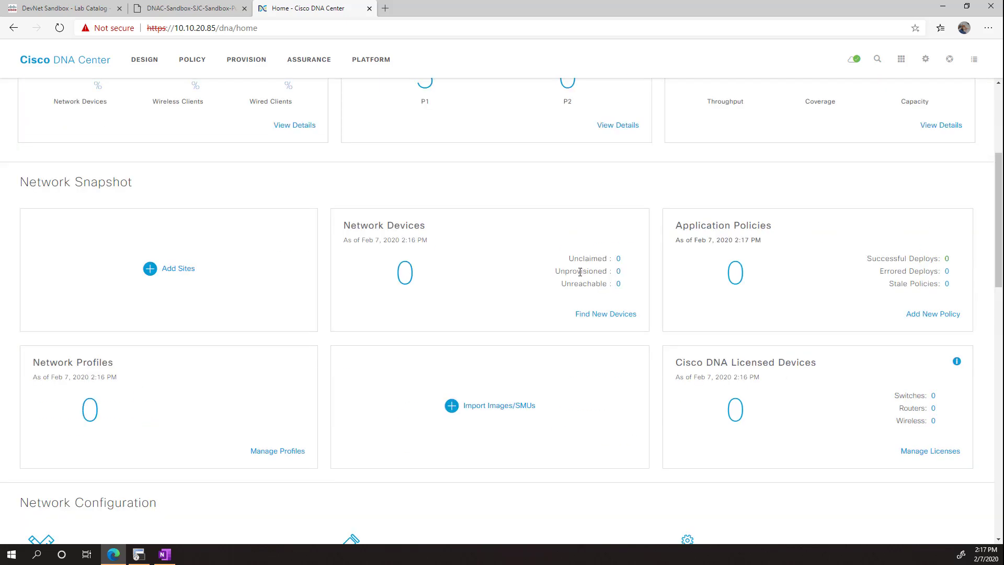
{"action": "scroll", "coordinate": [471, 261], "scroll_direction": "down", "scroll_amount": 8}
{"action": "scroll", "coordinate": [441, 250], "scroll_direction": "up", "scroll_amount": 5}
{"action": "scroll", "coordinate": [441, 250], "scroll_direction": "up", "scroll_amount": 8}
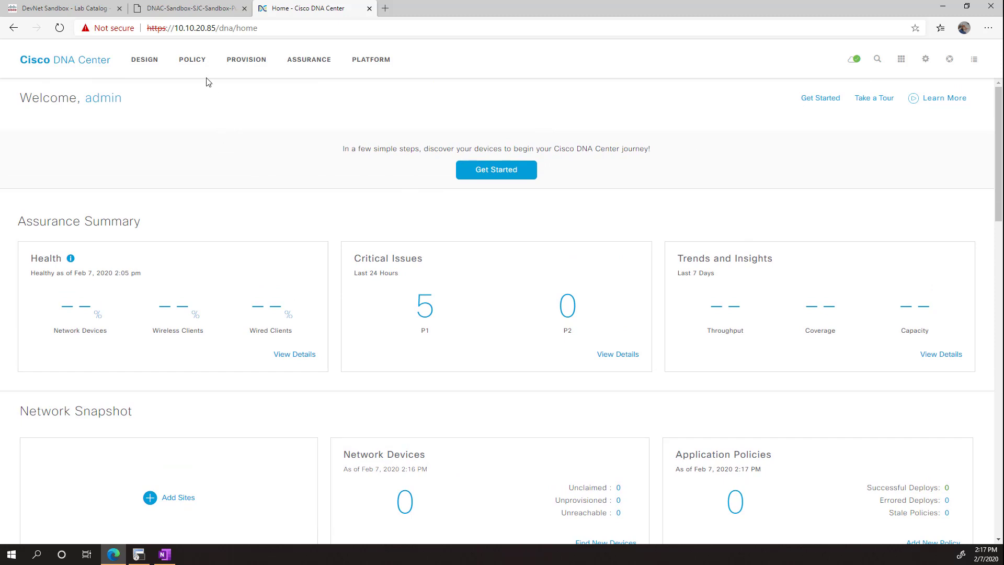
- Open the single-device Add Device form from the provisioning inventory
{"action": "left_click", "coordinate": [249, 62]}
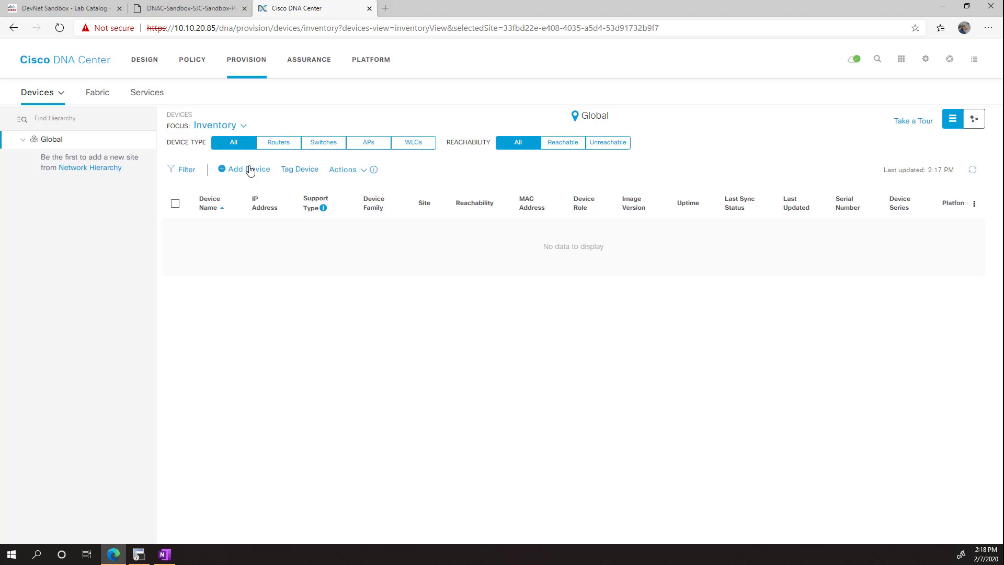
{"action": "left_click", "coordinate": [248, 169]}
{"action": "scroll", "coordinate": [846, 226], "scroll_direction": "down", "scroll_amount": 2}
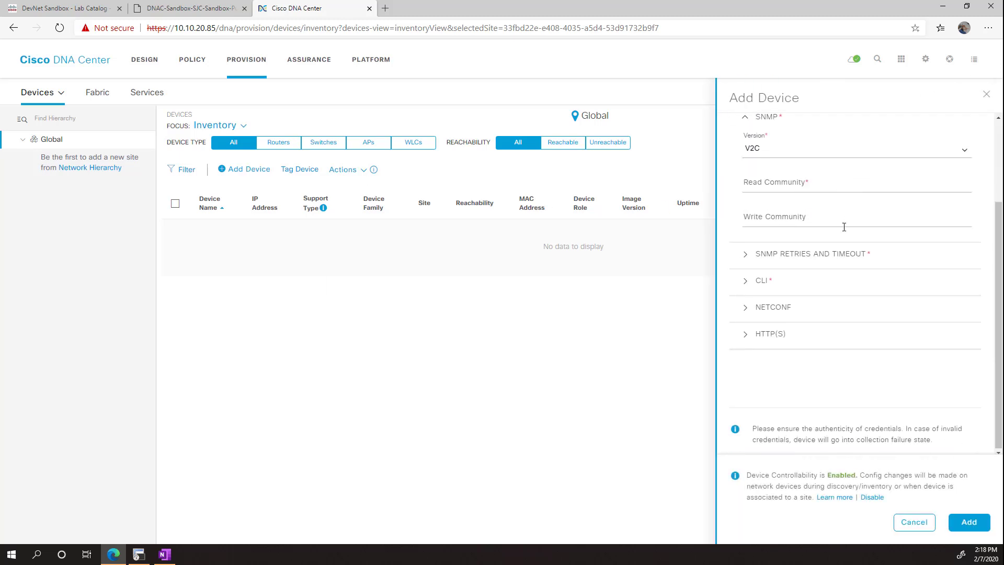
{"action": "scroll", "coordinate": [827, 370], "scroll_direction": "up", "scroll_amount": 2}
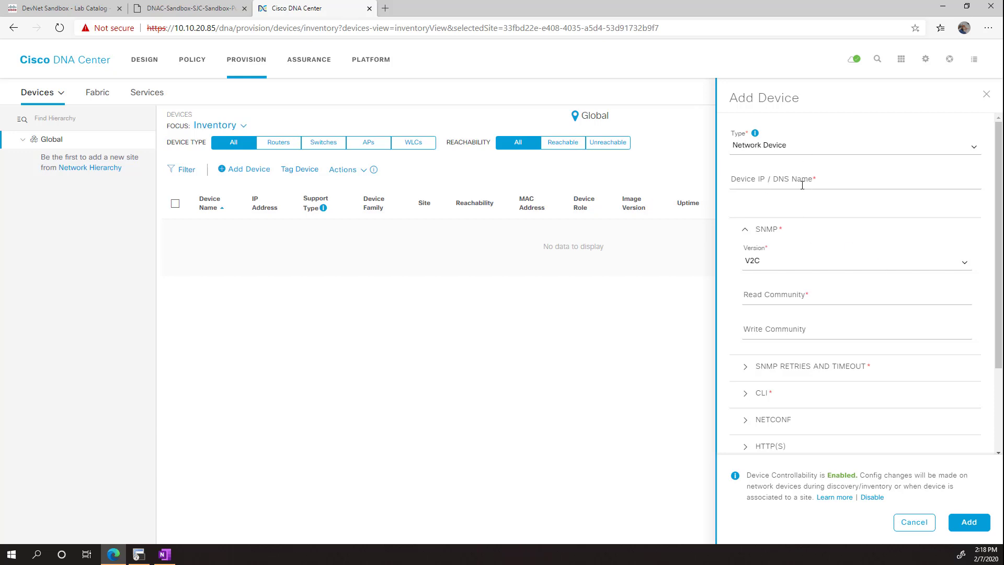
{"action": "scroll", "coordinate": [802, 185], "scroll_direction": "down", "scroll_amount": 3}
{"action": "scroll", "coordinate": [832, 361], "scroll_direction": "up", "scroll_amount": 3}
- Cancel Add Device and go to Tools > Discovery
{"action": "left_click", "coordinate": [924, 522]}
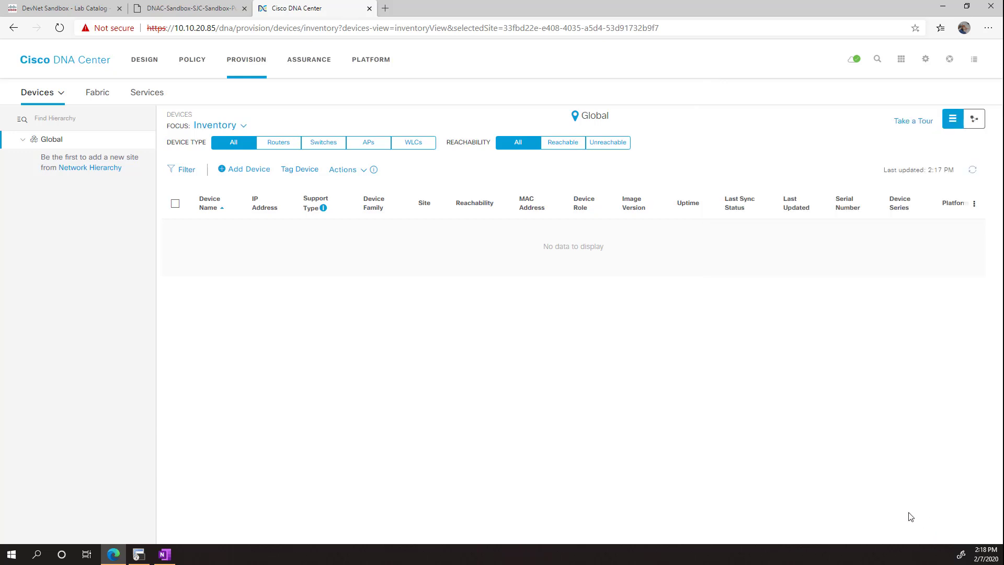
{"action": "left_click", "coordinate": [899, 63]}
{"action": "left_click", "coordinate": [838, 119]}
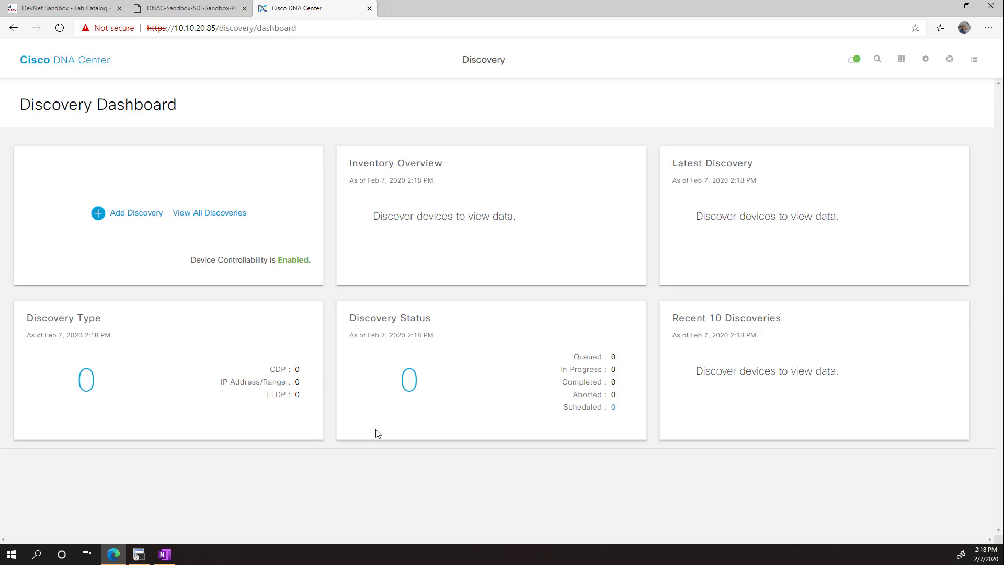
- Start a new discovery and finish naming it Testlab-Discovery
{"action": "left_click", "coordinate": [125, 219]}
{"action": "type", "text": "Testlab-Discov"}
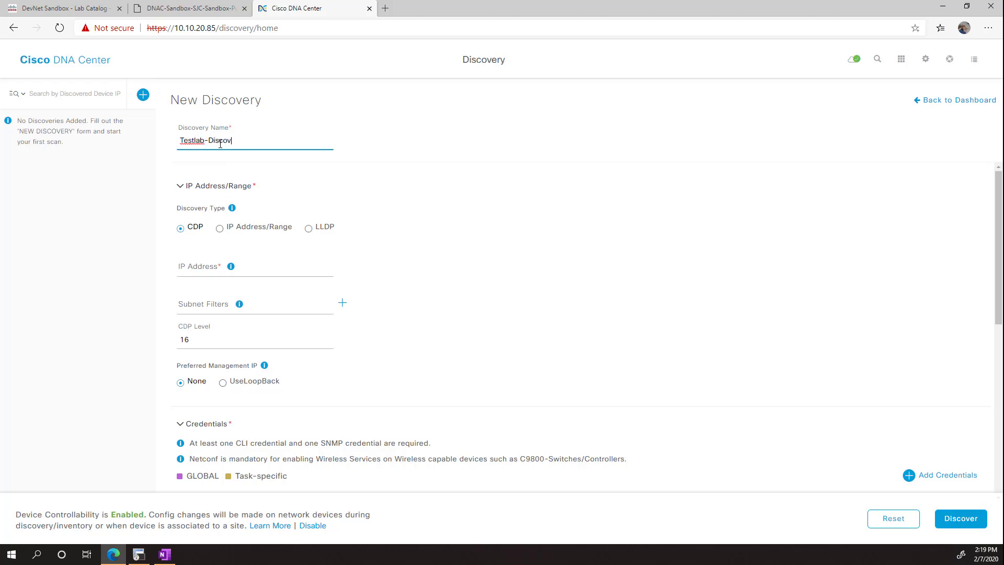
{"action": "type", "text": "ery"}
{"action": "left_click", "coordinate": [534, 247]}
- Run 'do sh cdp ne' on C9300-SW01 and locate C3850 on interface 1/0/3
{"action": "key", "text": "alt+Tab"}
{"action": "key", "text": "Return"}
{"action": "key", "text": "Return"}
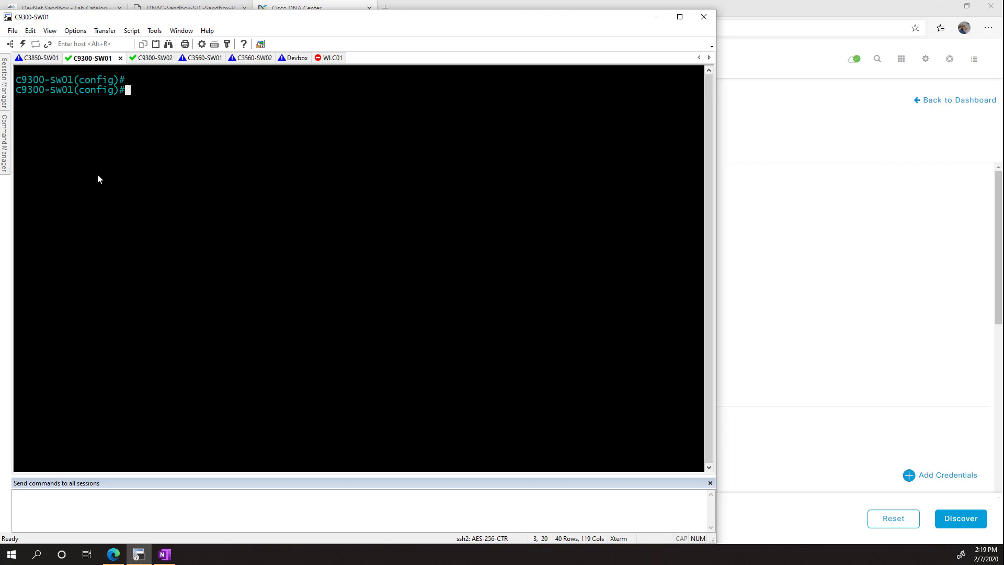
{"action": "type", "text": "do "}
{"action": "type", "text": "sh cdp ne"}
{"action": "key", "text": "Return"}
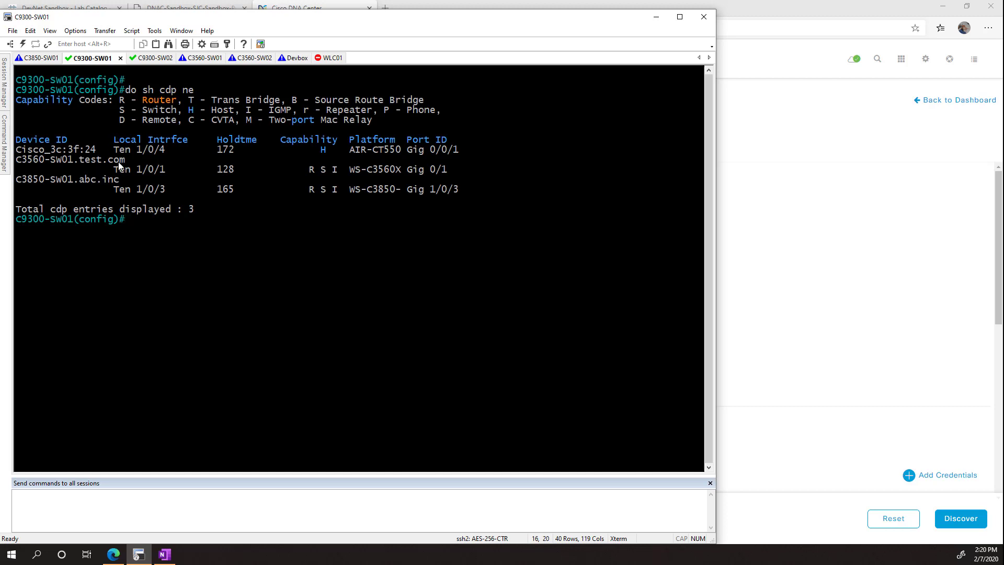
{"action": "double_click", "coordinate": [29, 179]}
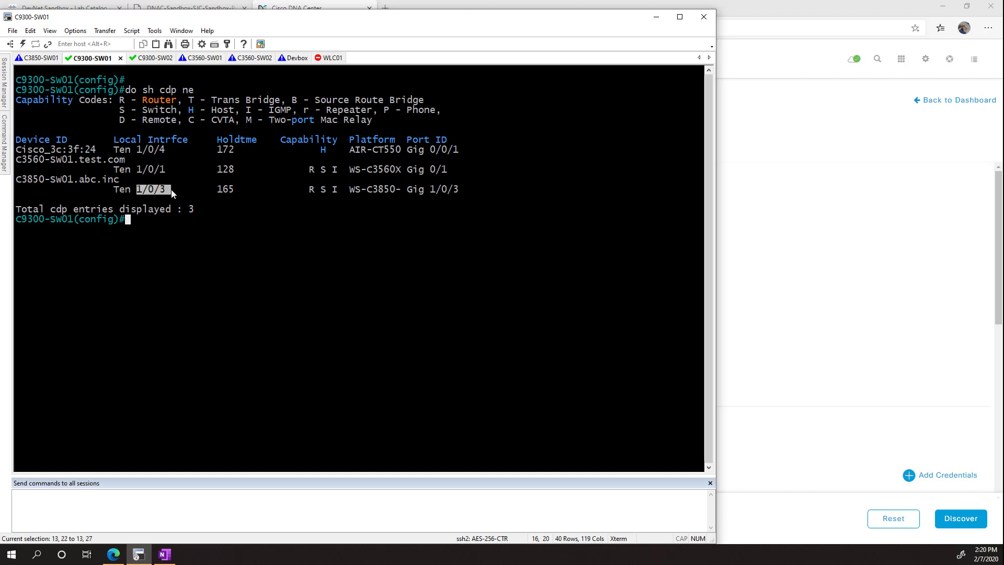
{"action": "left_click_drag", "start_coordinate": [137, 190], "coordinate": [171, 192]}
{"action": "left_click", "coordinate": [365, 224]}
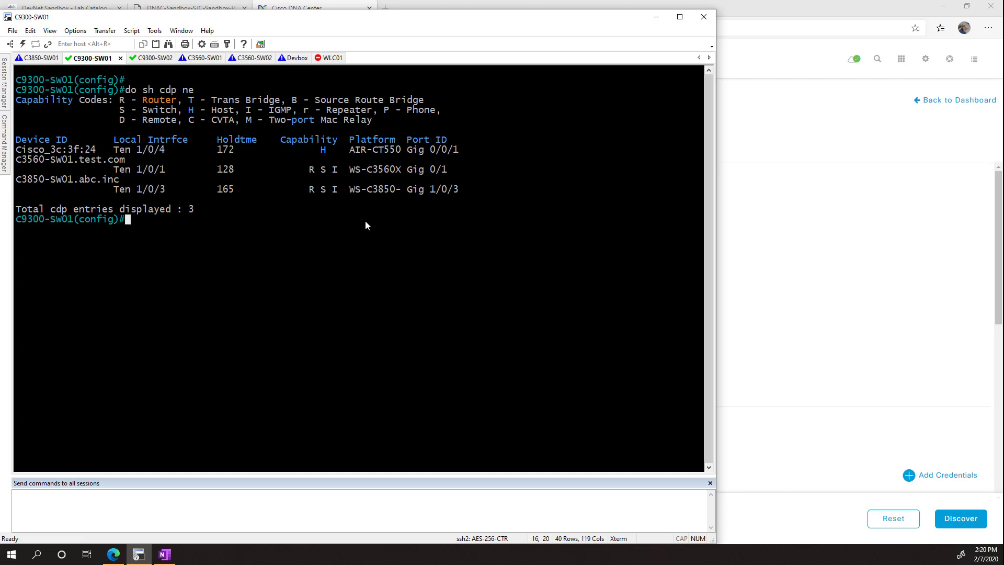
- Run the CDP detail for t1/0/3 and copy C3850-SW01's IP 10.10.20.80
{"action": "type", "text": "do sh cdp "}
{"action": "type", "text": "ne "}
{"action": "type", "text": "t1/0/"}
{"action": "type", "text": "3 de"}
{"action": "key", "text": "Tab"}
{"action": "key", "text": "Return"}
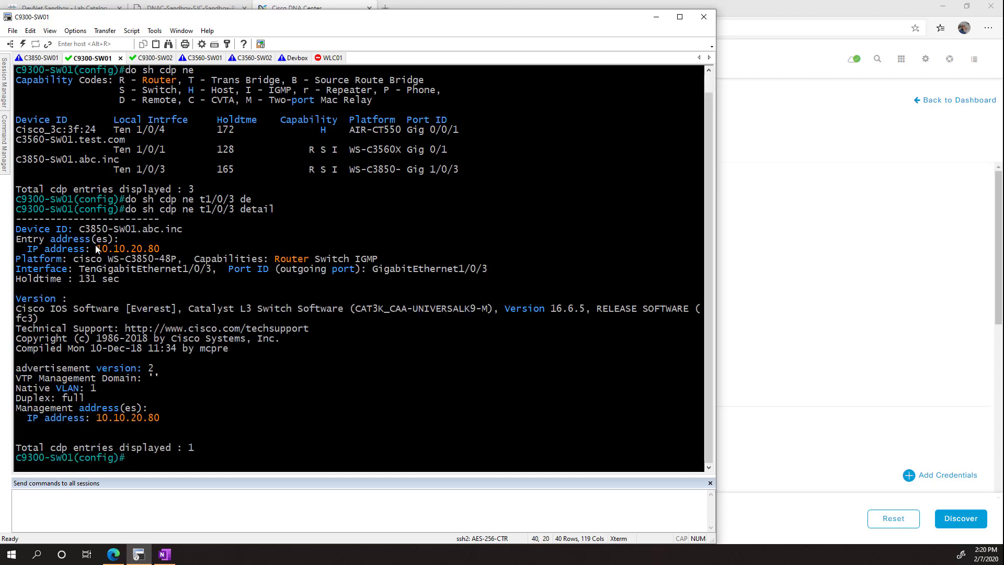
{"action": "left_click_drag", "start_coordinate": [91, 249], "coordinate": [160, 250]}
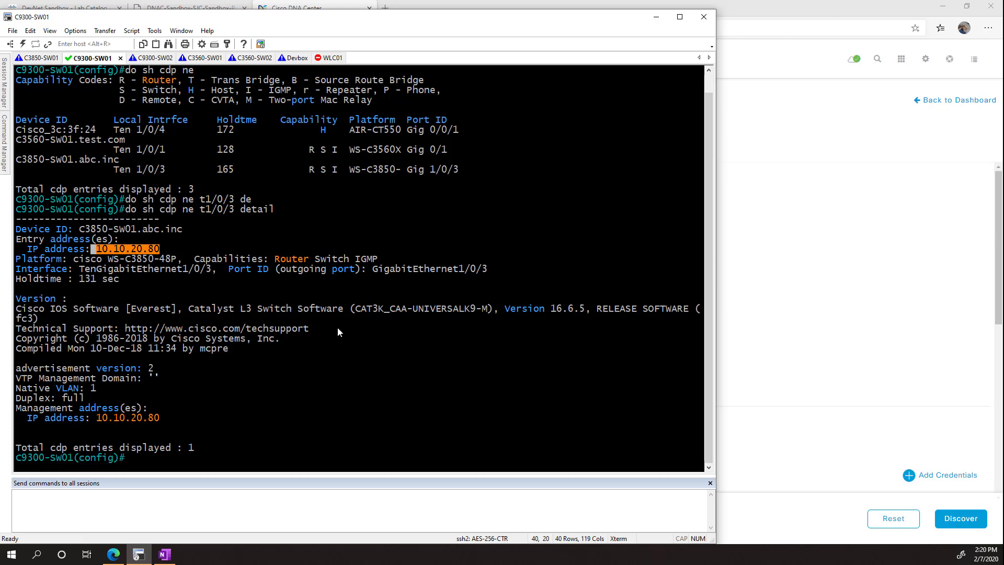
{"action": "key", "text": "alt+Tab"}
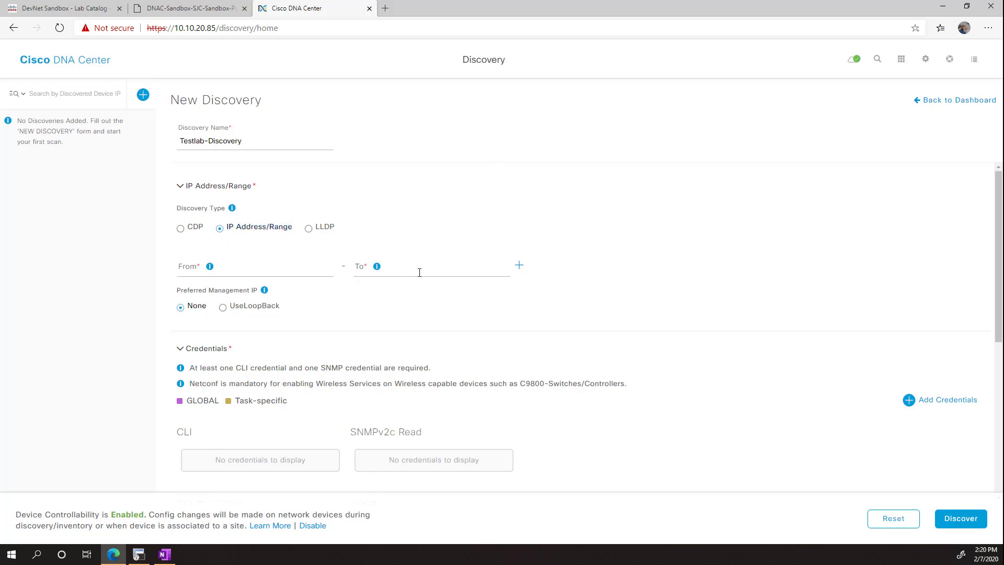
- Switch Testlab-Discovery to CDP with seed IP 10.10.20.80, leaving subnet filters empty
{"action": "left_click", "coordinate": [519, 266]}
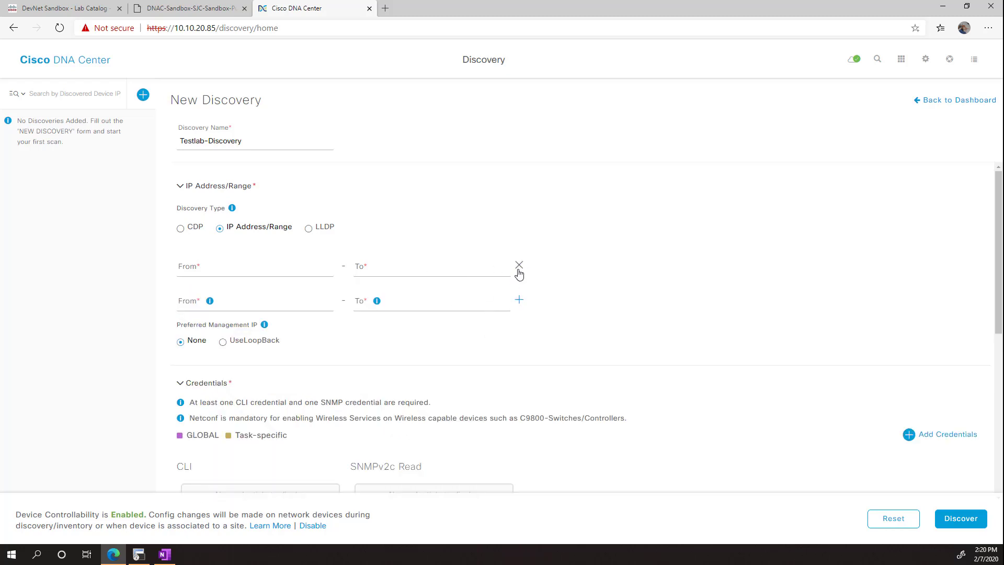
{"action": "left_click", "coordinate": [518, 265]}
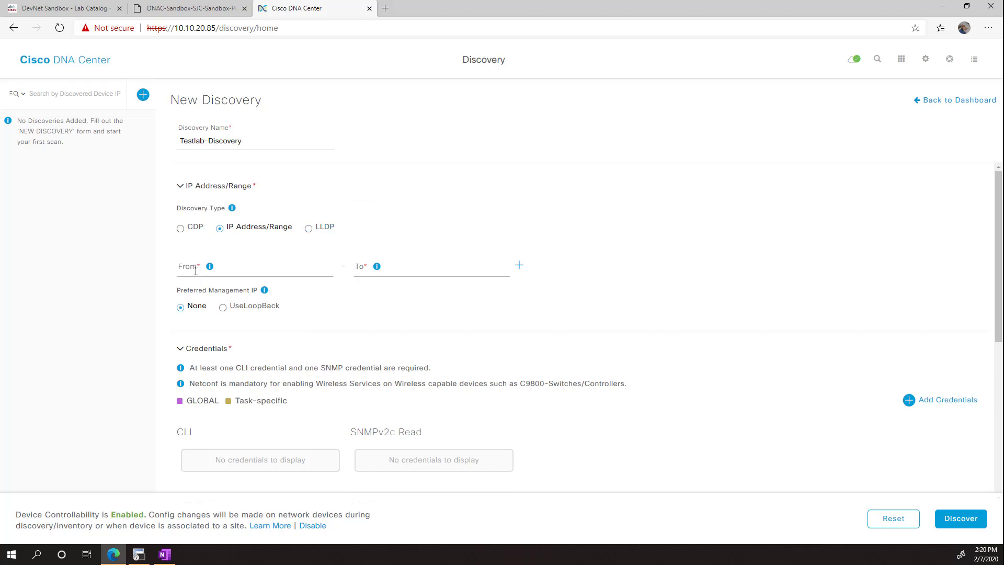
{"action": "left_click", "coordinate": [181, 228]}
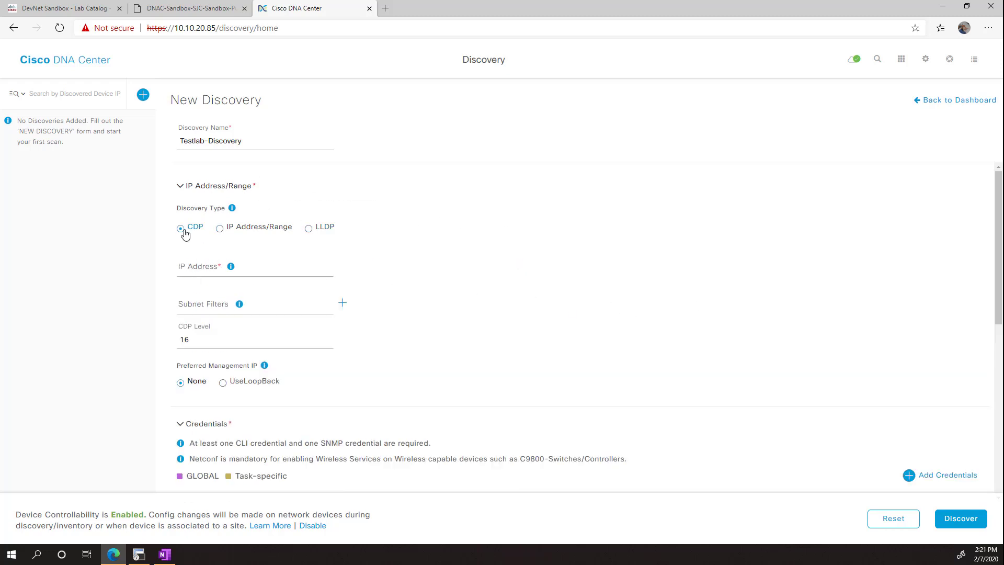
{"action": "left_click", "coordinate": [277, 264]}
{"action": "type", "text": "10.20."}
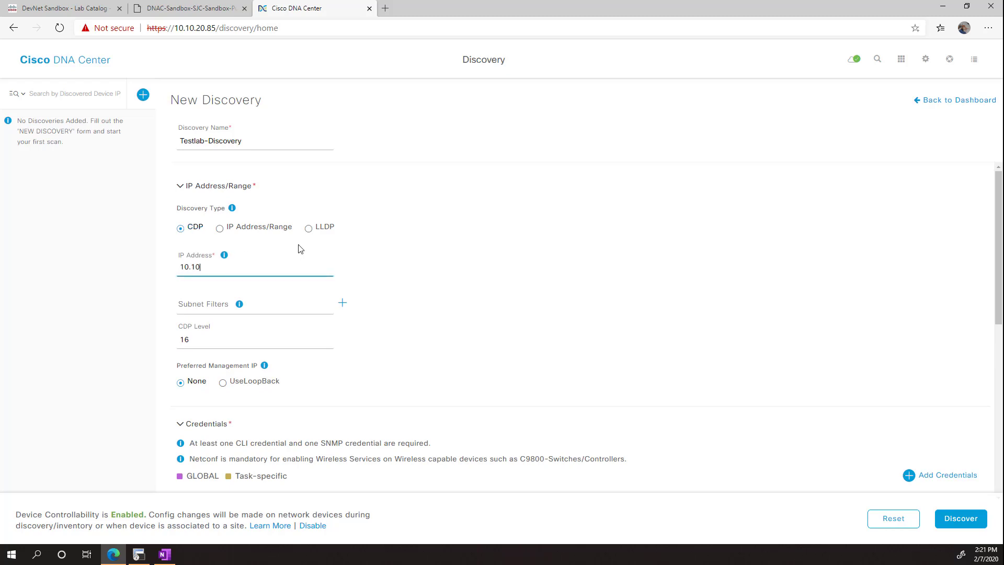
{"action": "type", "text": "80"}
{"action": "left_click", "coordinate": [202, 307]}
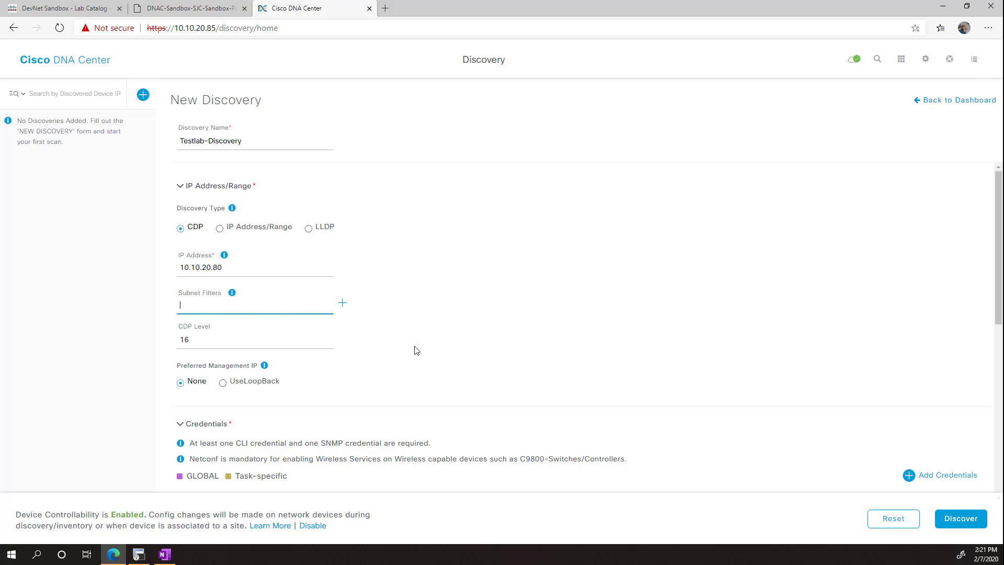
{"action": "left_click", "coordinate": [419, 333]}
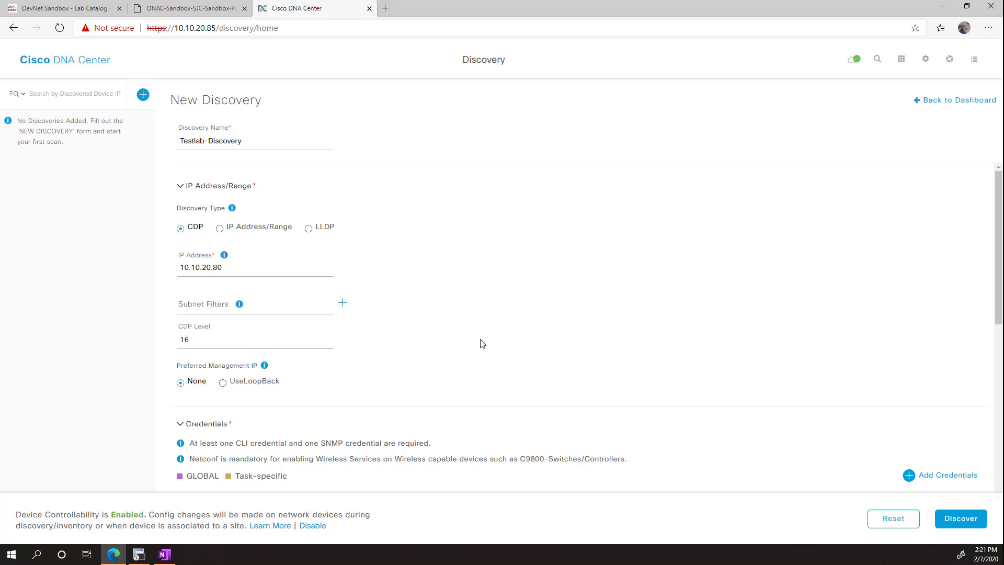
- In OneNote, sketch a core C box linked down to two A boxes
{"action": "key", "text": "alt+Tab"}
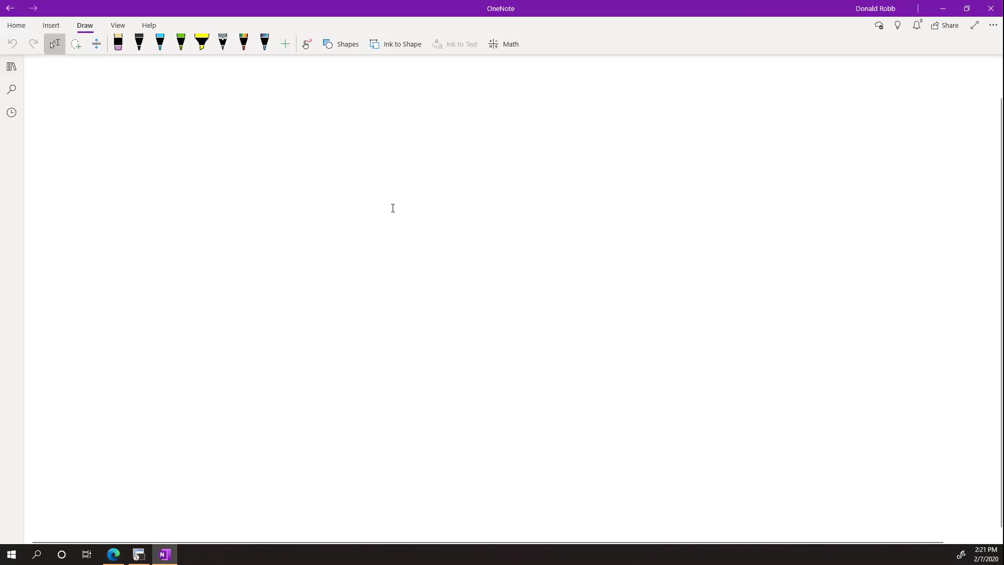
{"action": "mouse_move", "coordinate": [378, 172]}
{"action": "left_mouse_down"}
{"action": "mouse_move", "coordinate": [330, 174]}
{"action": "mouse_move", "coordinate": [381, 183]}
{"action": "mouse_move", "coordinate": [377, 171]}
{"action": "mouse_move", "coordinate": [338, 212]}
{"action": "mouse_move", "coordinate": [365, 197]}
{"action": "left_mouse_up"}
{"action": "mouse_move", "coordinate": [350, 235]}
{"action": "left_mouse_down"}
{"action": "mouse_move", "coordinate": [350, 285]}
{"action": "mouse_move", "coordinate": [267, 283]}
{"action": "mouse_move", "coordinate": [276, 349]}
{"action": "left_mouse_up"}
{"action": "left_click_drag", "start_coordinate": [366, 286], "coordinate": [412, 364]}
{"action": "left_click_drag", "start_coordinate": [296, 355], "coordinate": [290, 347]}
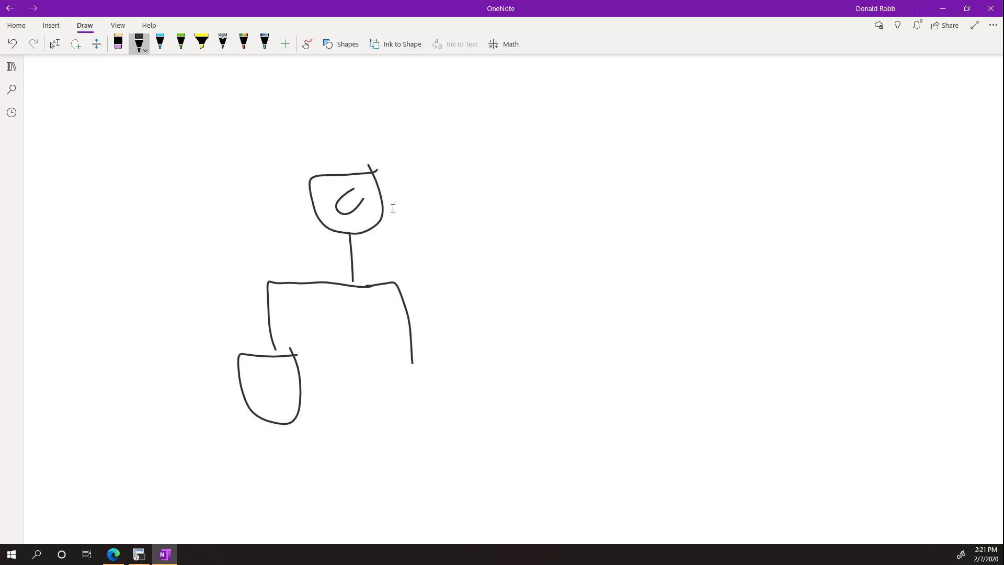
{"action": "mouse_move", "coordinate": [260, 388]}
{"action": "left_mouse_down"}
{"action": "mouse_move", "coordinate": [271, 378]}
{"action": "mouse_move", "coordinate": [283, 392]}
{"action": "left_mouse_up"}
{"action": "left_click_drag", "start_coordinate": [259, 387], "coordinate": [274, 385]}
{"action": "mouse_move", "coordinate": [427, 369]}
{"action": "left_mouse_down"}
{"action": "mouse_move", "coordinate": [387, 413]}
{"action": "mouse_move", "coordinate": [430, 368]}
{"action": "left_mouse_up"}
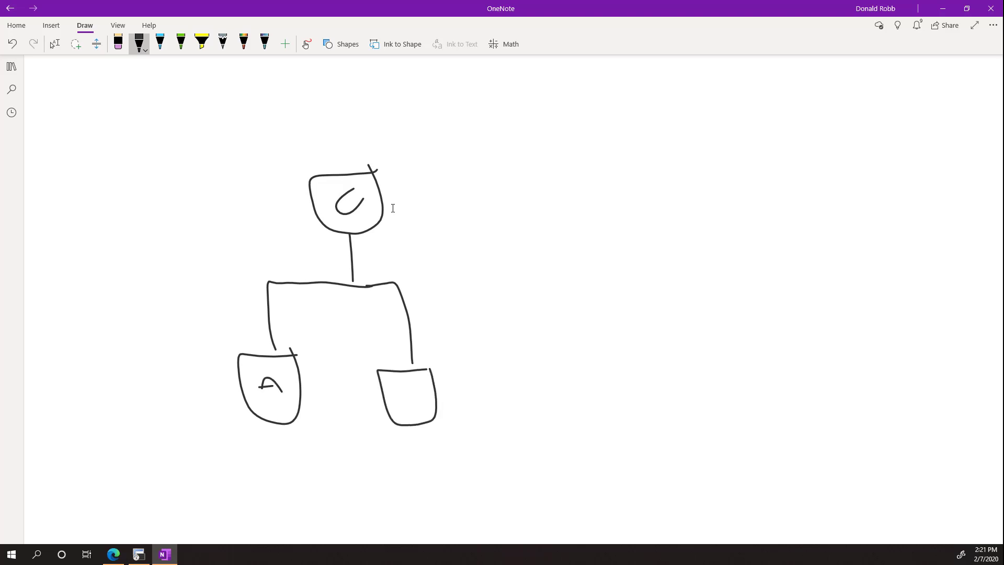
{"action": "left_click_drag", "start_coordinate": [404, 403], "coordinate": [428, 401]}
{"action": "left_click_drag", "start_coordinate": [407, 392], "coordinate": [425, 390]}
- Add H boxes under the A boxes, level labels 1 and 2, and a linked W box
{"action": "mouse_move", "coordinate": [270, 426]}
{"action": "left_mouse_down"}
{"action": "mouse_move", "coordinate": [265, 458]}
{"action": "mouse_move", "coordinate": [238, 484]}
{"action": "mouse_move", "coordinate": [287, 470]}
{"action": "mouse_move", "coordinate": [258, 497]}
{"action": "mouse_move", "coordinate": [273, 479]}
{"action": "left_mouse_up"}
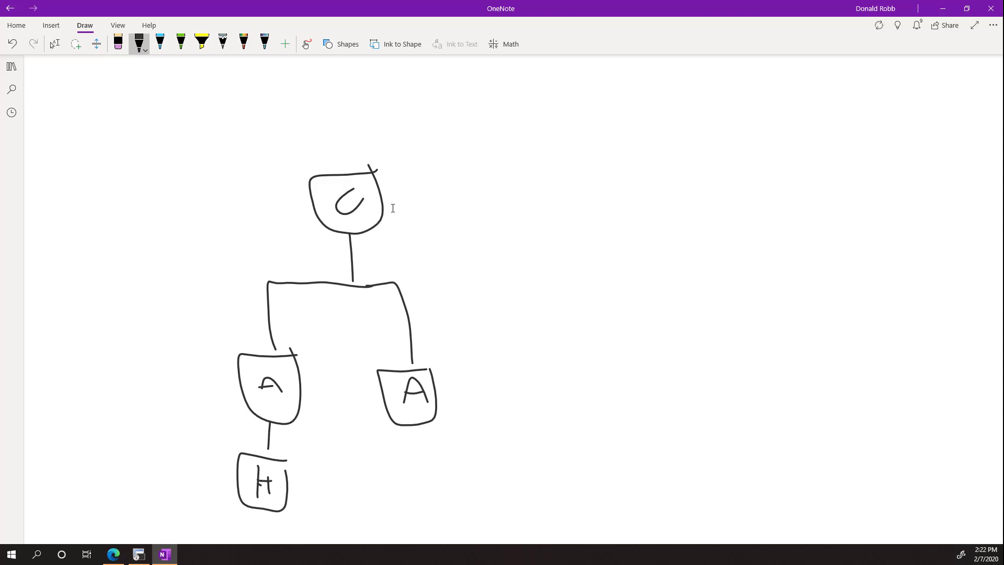
{"action": "mouse_move", "coordinate": [414, 423]}
{"action": "left_mouse_down"}
{"action": "mouse_move", "coordinate": [413, 458]}
{"action": "mouse_move", "coordinate": [387, 503]}
{"action": "mouse_move", "coordinate": [428, 457]}
{"action": "mouse_move", "coordinate": [402, 497]}
{"action": "mouse_move", "coordinate": [415, 501]}
{"action": "left_mouse_up"}
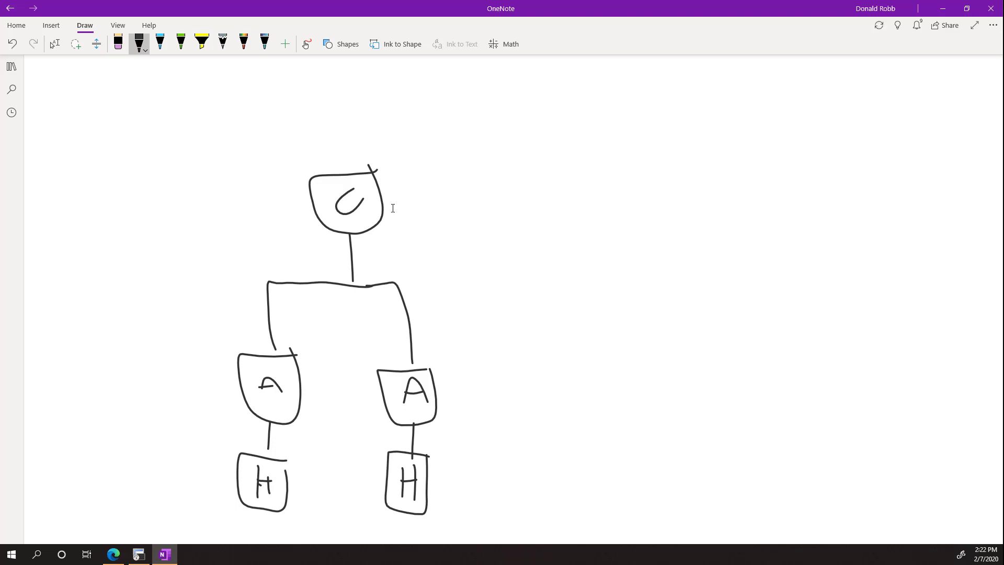
{"action": "left_click_drag", "start_coordinate": [181, 357], "coordinate": [180, 391]}
{"action": "left_click_drag", "start_coordinate": [170, 461], "coordinate": [199, 478]}
{"action": "left_click_drag", "start_coordinate": [432, 393], "coordinate": [474, 385]}
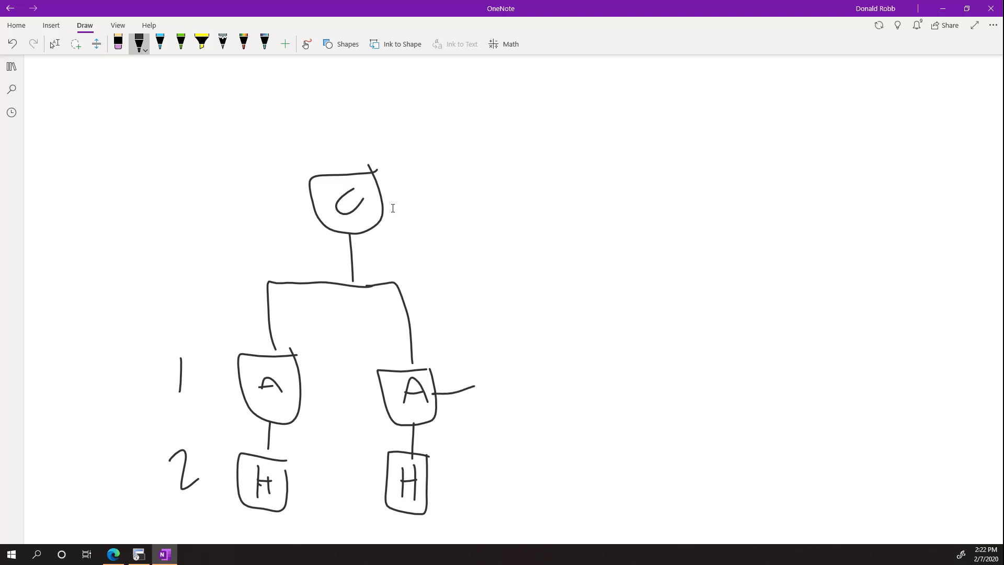
{"action": "mouse_move", "coordinate": [504, 356]}
{"action": "left_mouse_down"}
{"action": "mouse_move", "coordinate": [530, 427]}
{"action": "mouse_move", "coordinate": [544, 341]}
{"action": "mouse_move", "coordinate": [519, 342]}
{"action": "mouse_move", "coordinate": [535, 386]}
{"action": "mouse_move", "coordinate": [582, 388]}
{"action": "left_mouse_up"}
{"action": "left_click", "coordinate": [54, 44]}
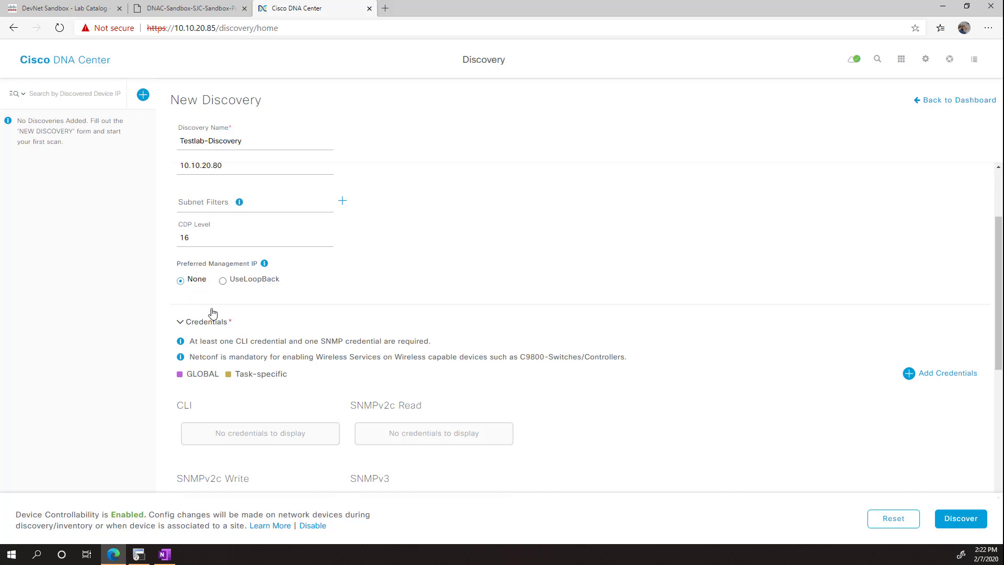
- Choose UseLoopBack as the preferred management IP and scroll to the empty Credentials section
{"action": "left_click", "coordinate": [235, 283]}
{"action": "scroll", "coordinate": [437, 293], "scroll_direction": "down", "scroll_amount": 2}
{"action": "scroll", "coordinate": [434, 290], "scroll_direction": "down", "scroll_amount": 2}
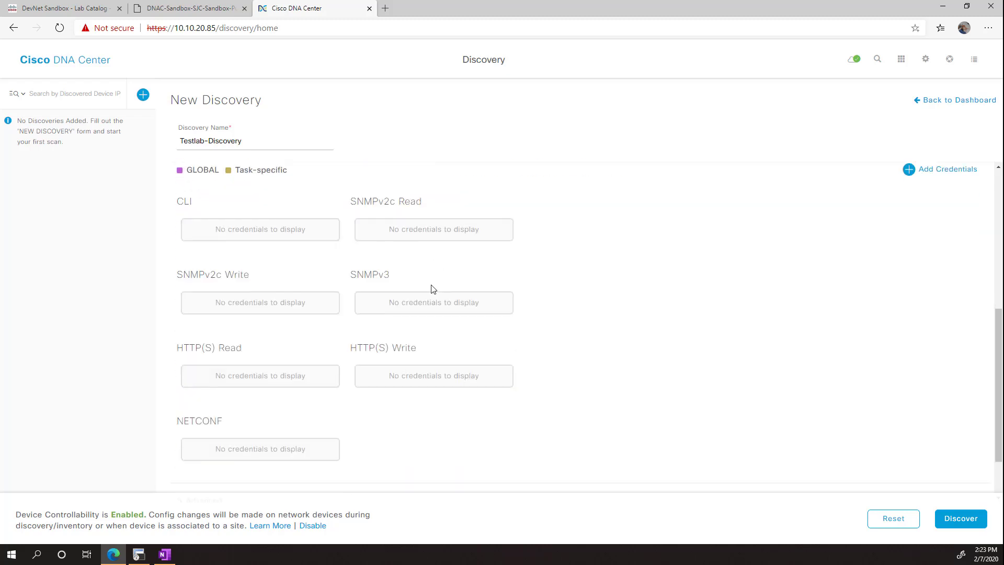
{"action": "scroll", "coordinate": [408, 292], "scroll_direction": "up", "scroll_amount": 1}
{"action": "scroll", "coordinate": [596, 350], "scroll_direction": "down", "scroll_amount": 2}
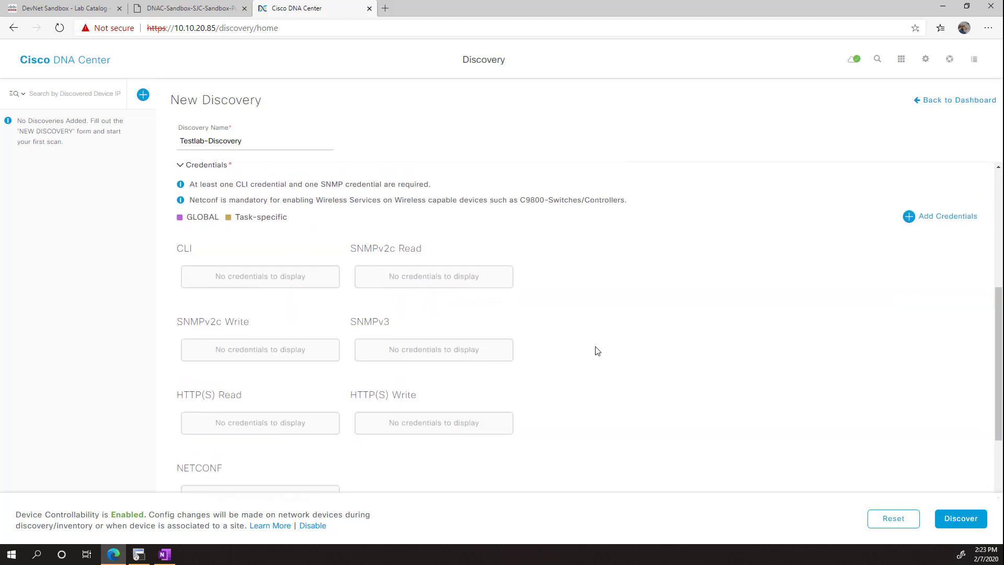
{"action": "scroll", "coordinate": [596, 350], "scroll_direction": "up", "scroll_amount": 1}
{"action": "scroll", "coordinate": [597, 349], "scroll_direction": "up", "scroll_amount": 1}
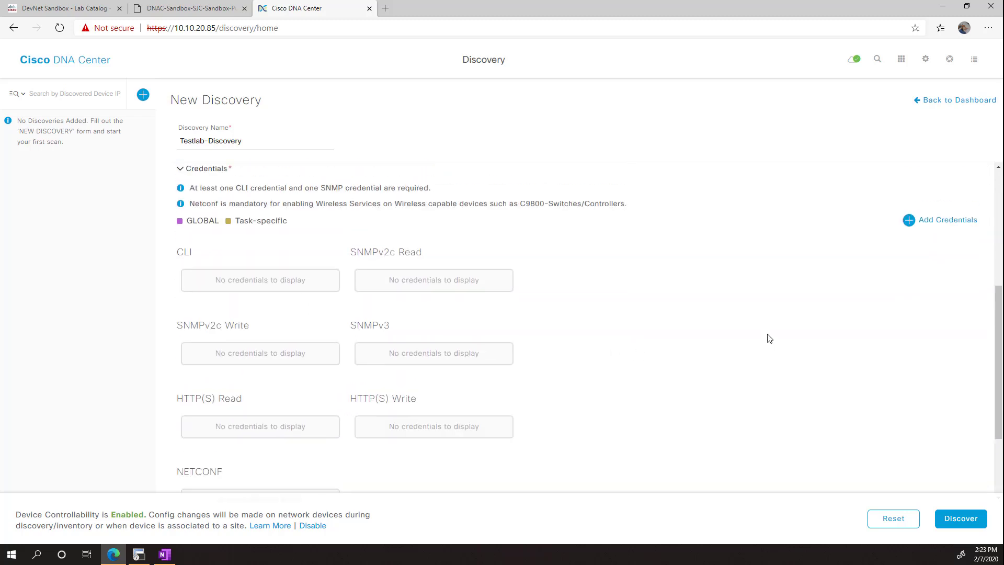
{"action": "scroll", "coordinate": [767, 339], "scroll_direction": "down", "scroll_amount": 1}
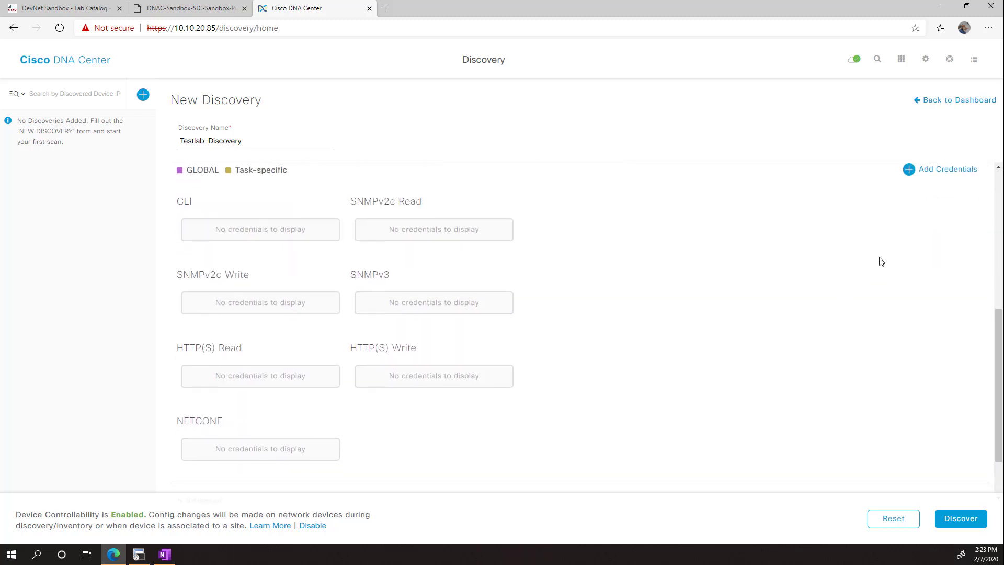
- Enter CLI credential SWITCH-SSH with username admin and passwords, saved as a global setting
{"action": "left_click", "coordinate": [946, 170]}
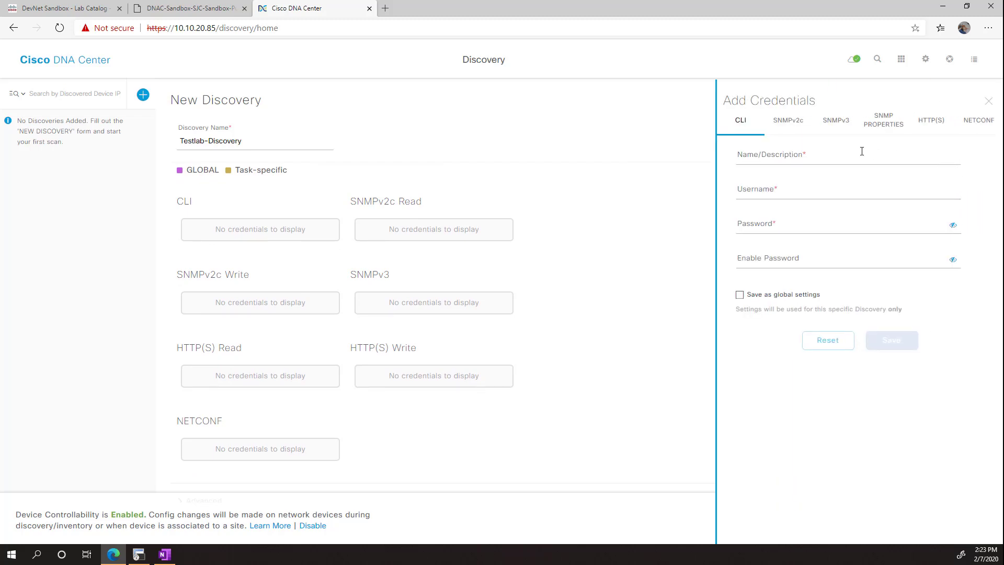
{"action": "left_click", "coordinate": [825, 160]}
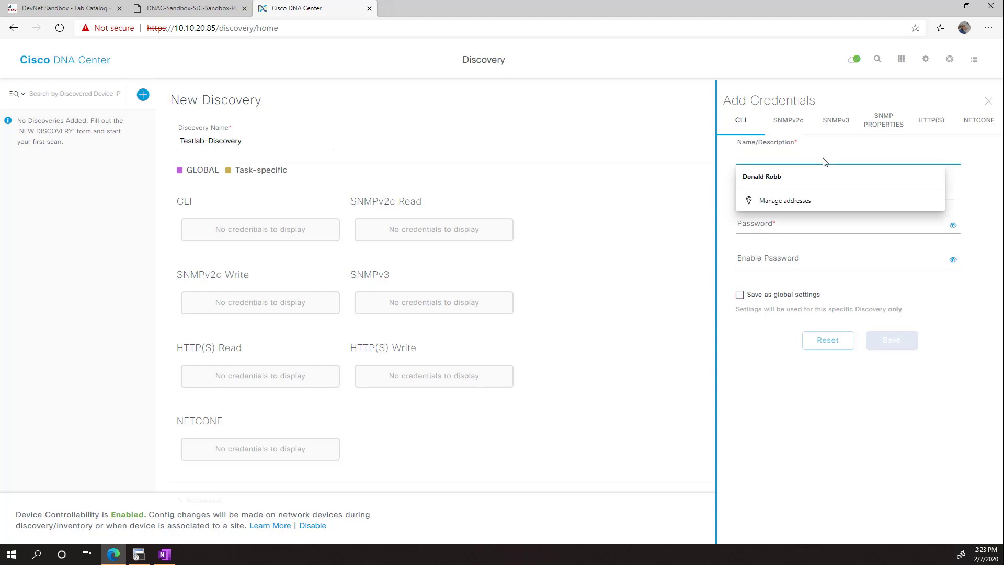
{"action": "type", "text": "SW"}
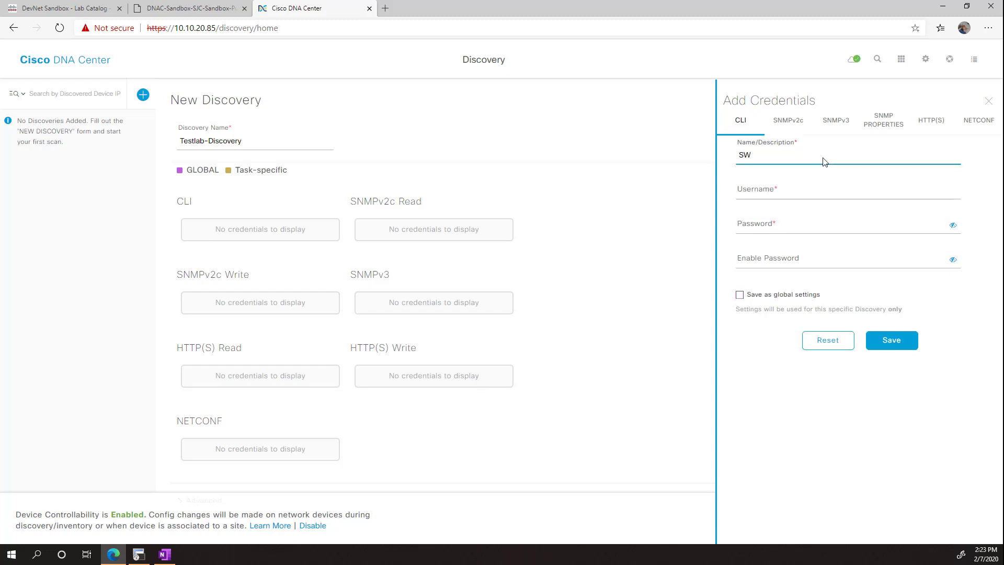
{"action": "type", "text": "ITCH-SSH"}
{"action": "left_click", "coordinate": [844, 186]}
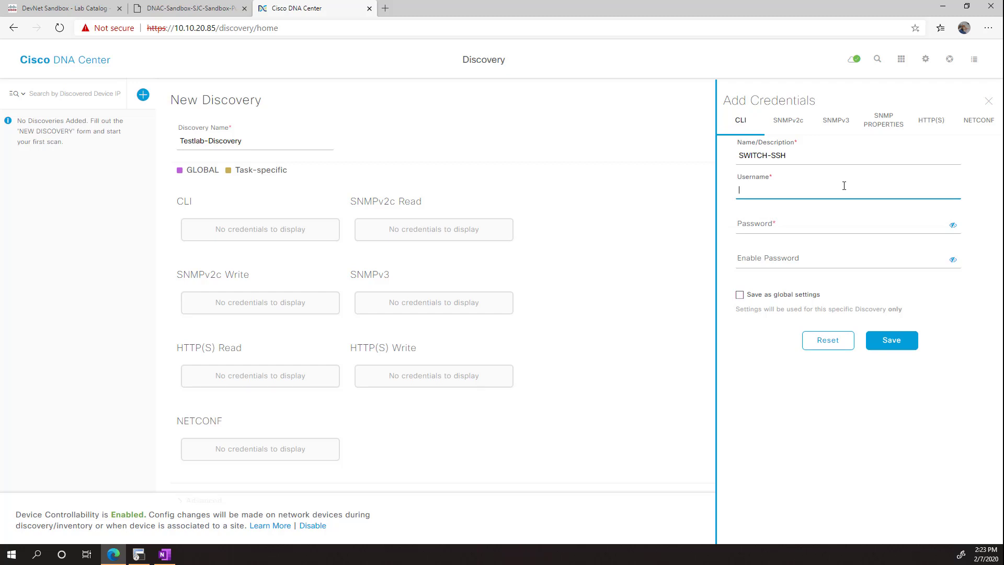
{"action": "type", "text": "admin"}
{"action": "key", "text": "Tab"}
{"action": "type", "text": "C"}
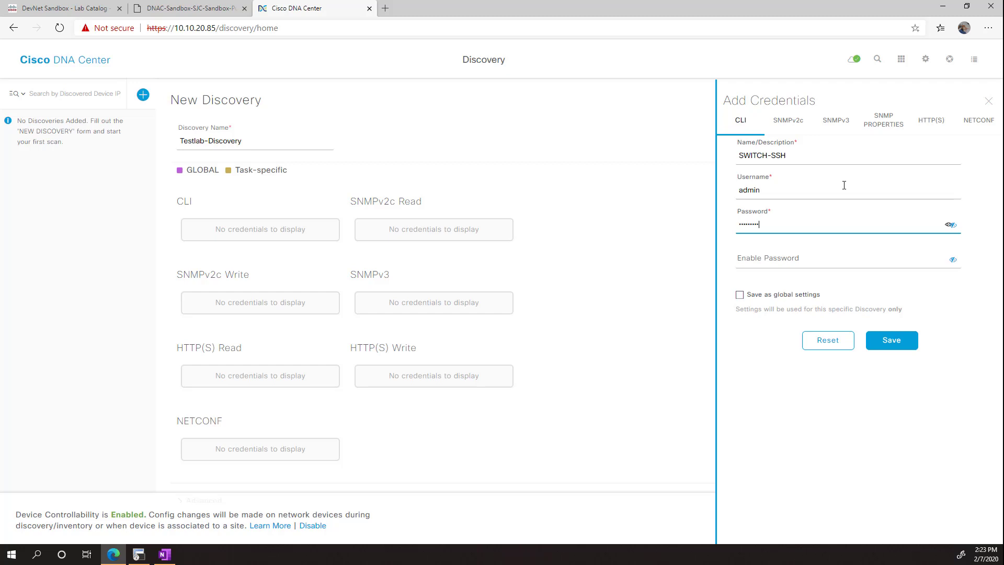
{"action": "left_click", "coordinate": [808, 264]}
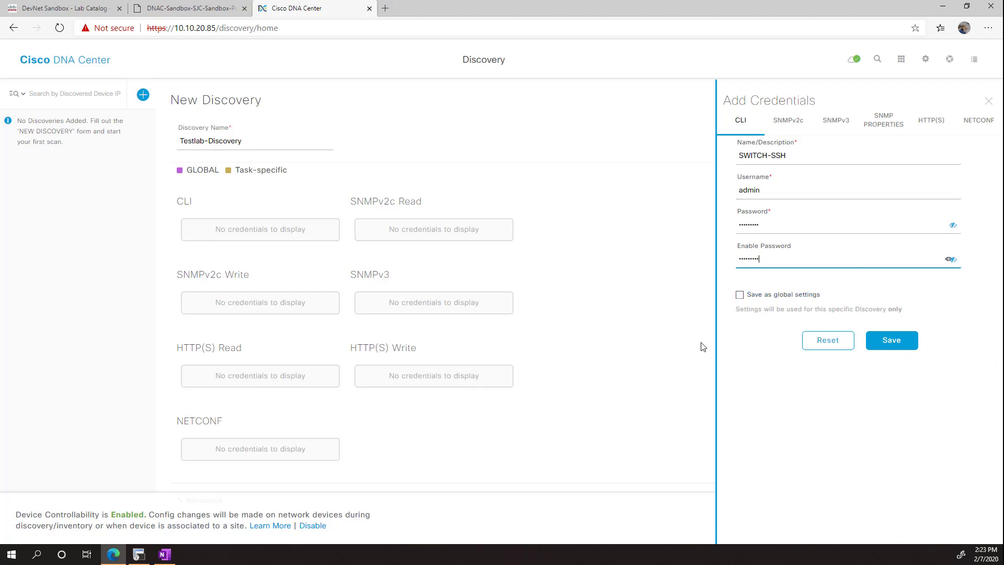
{"action": "left_click", "coordinate": [740, 298]}
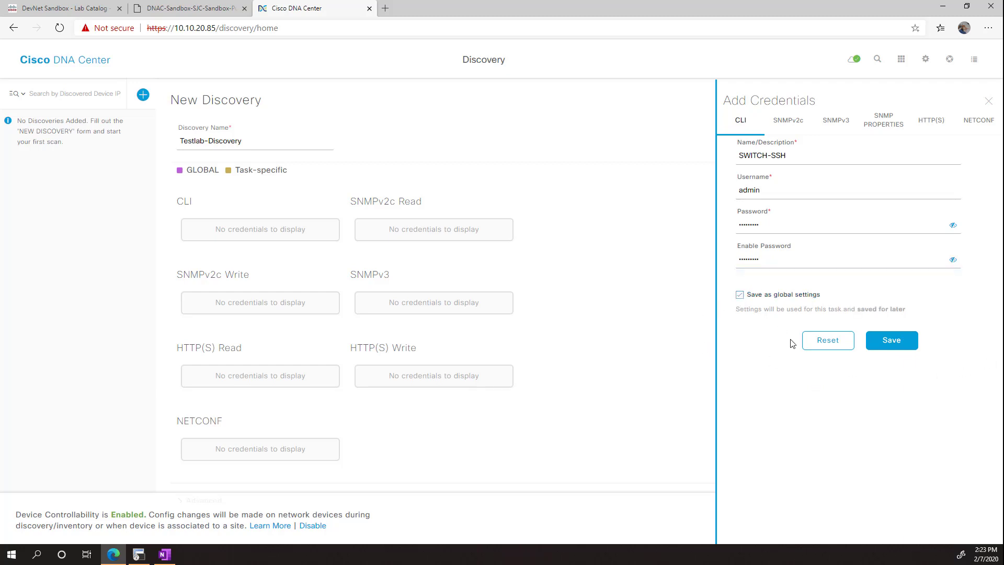
{"action": "left_click", "coordinate": [891, 340]}
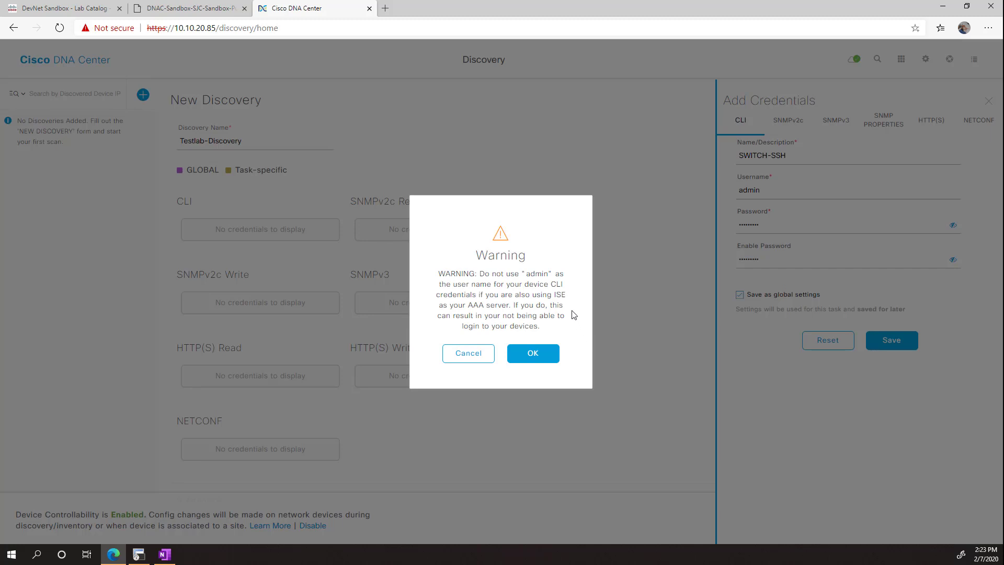
- Review the admin/ISE username warning and accept it to add the credential
{"action": "double_click", "coordinate": [532, 271]}
{"action": "double_click", "coordinate": [558, 294]}
{"action": "left_click", "coordinate": [544, 306]}
{"action": "double_click", "coordinate": [558, 293]}
{"action": "left_click", "coordinate": [525, 359]}
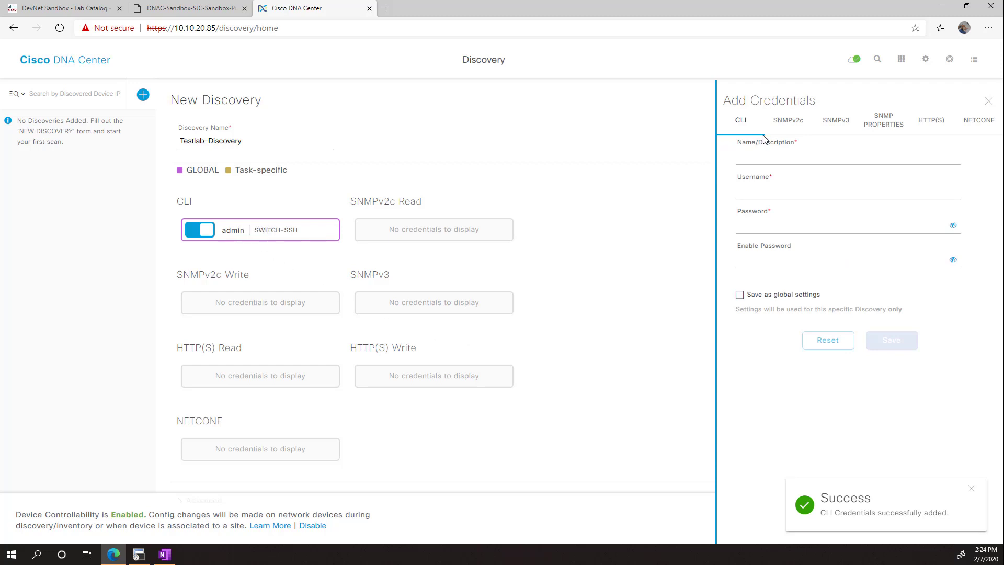
- Add SNMPv2c read credential SNMP-RO with its community string, saved globally
{"action": "left_click", "coordinate": [787, 122]}
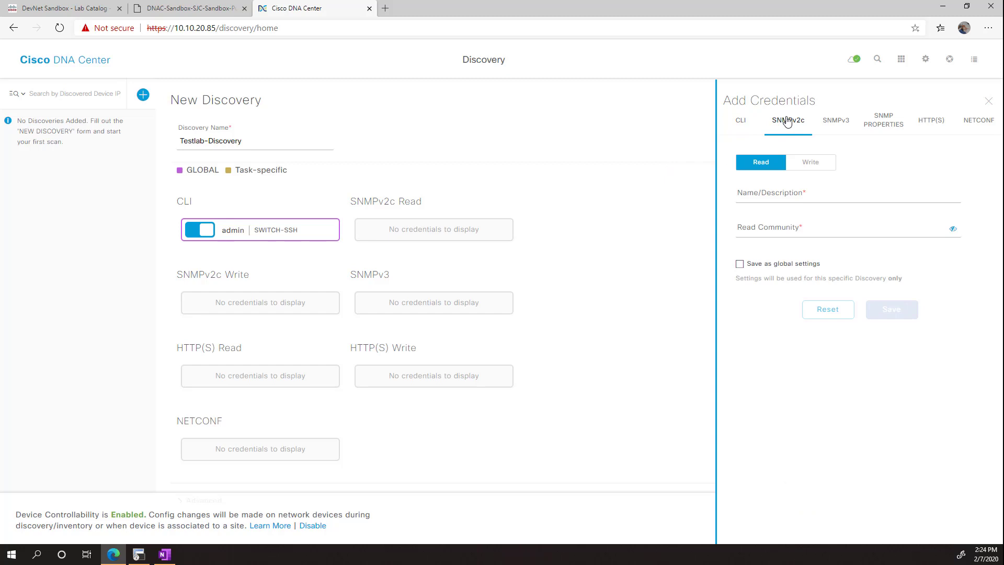
{"action": "left_click", "coordinate": [793, 192]}
{"action": "left_click", "coordinate": [896, 379]}
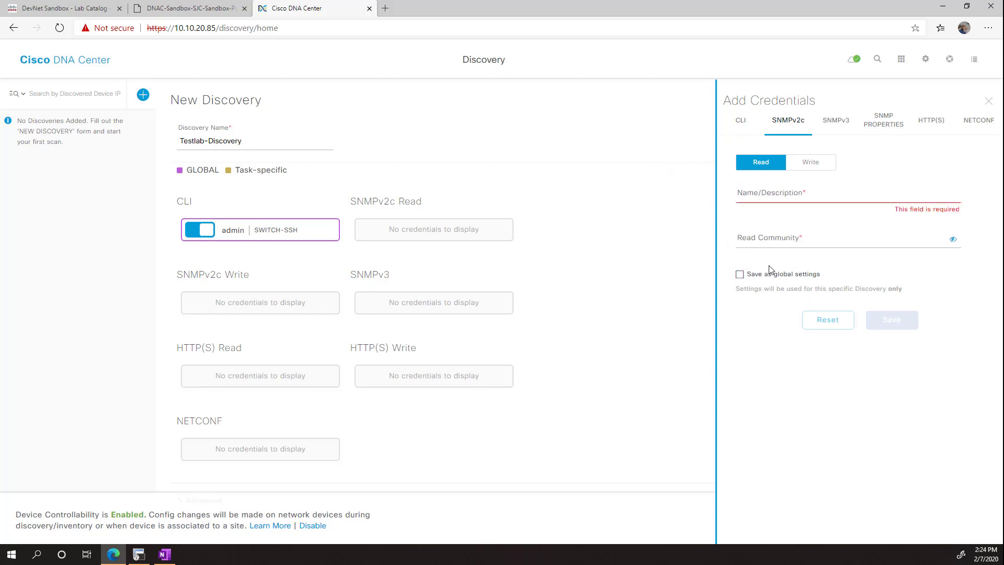
{"action": "left_click", "coordinate": [755, 201]}
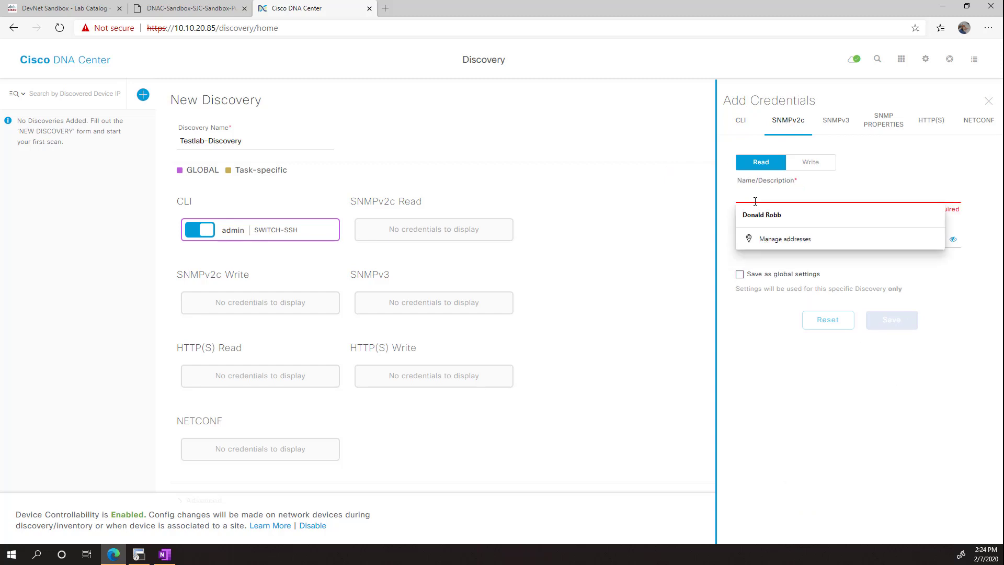
{"action": "type", "text": "S"}
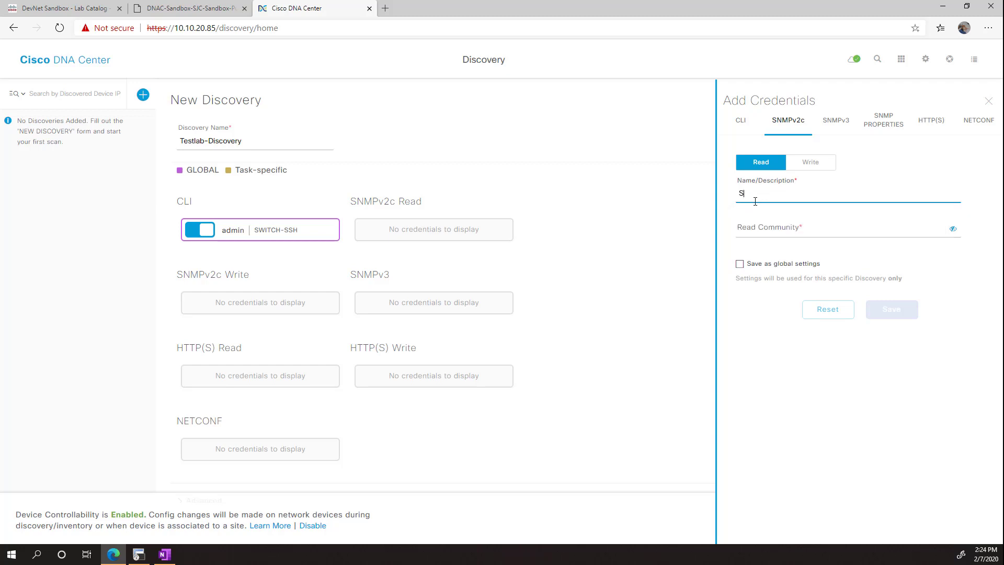
{"action": "type", "text": "NMP-RO"}
{"action": "key", "text": "Tab"}
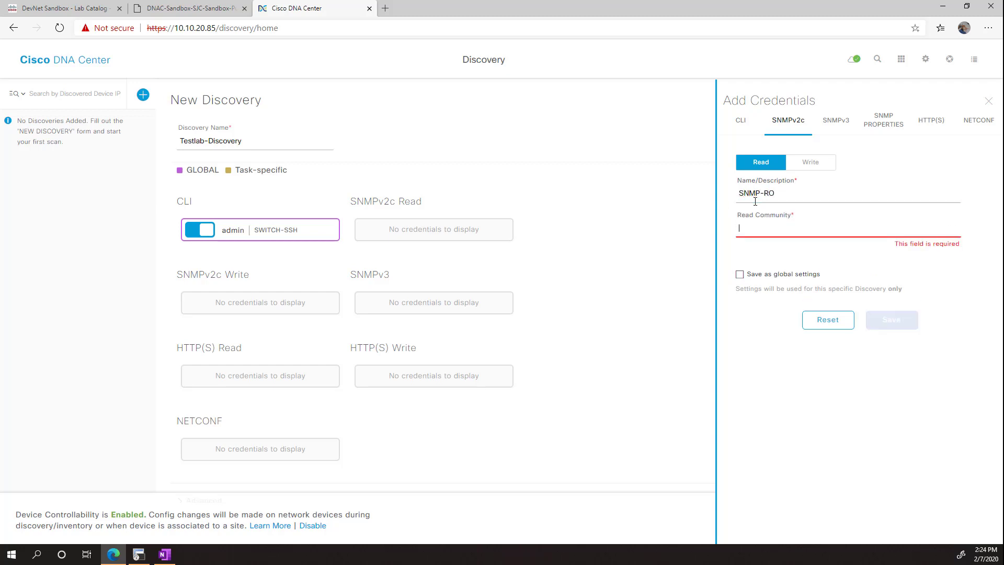
{"action": "type", "text": "p"}
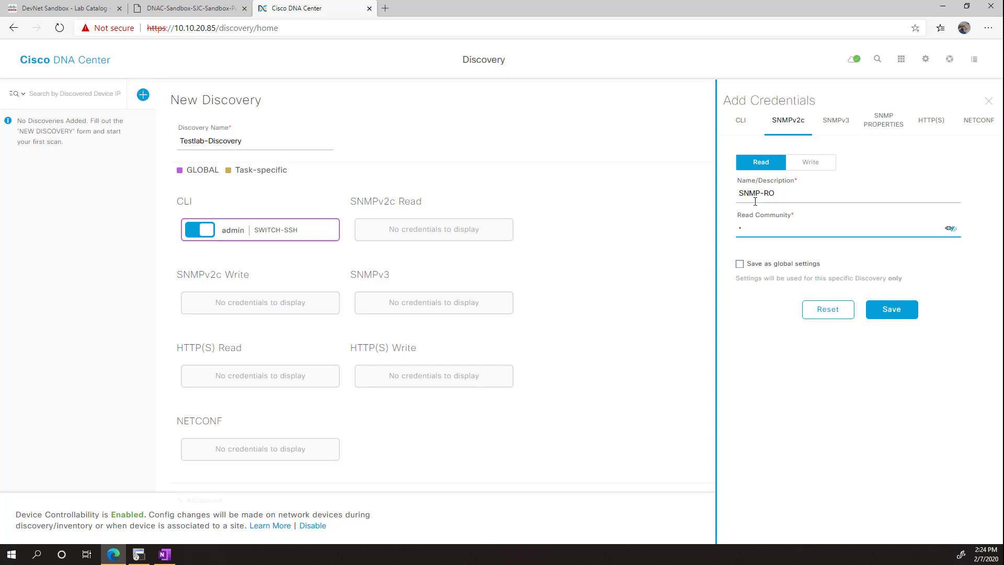
{"action": "key", "text": "BackSpace"}
{"action": "key", "text": "BackSpace"}
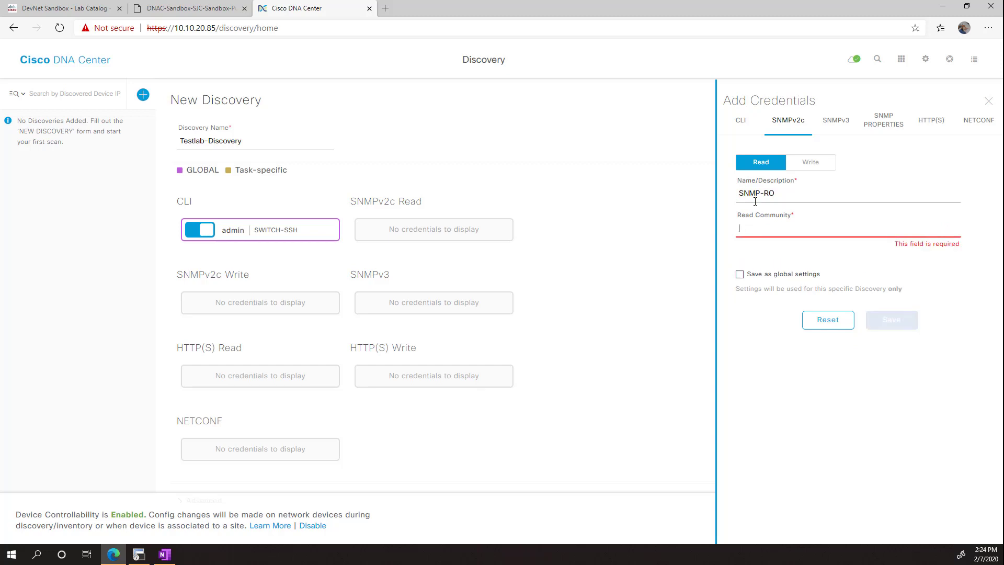
{"action": "type", "text": "pu"}
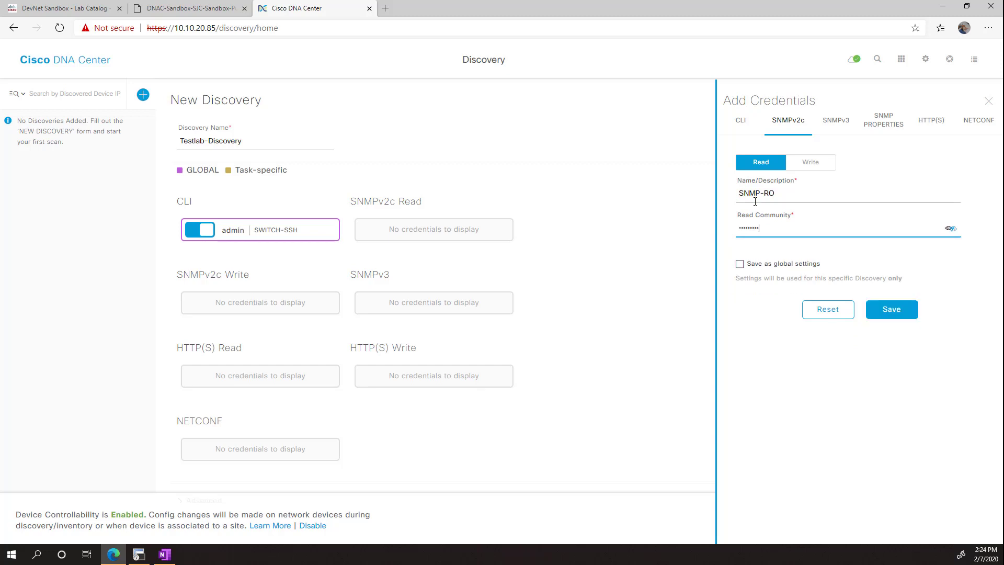
{"action": "left_click", "coordinate": [767, 264]}
{"action": "left_click", "coordinate": [908, 312]}
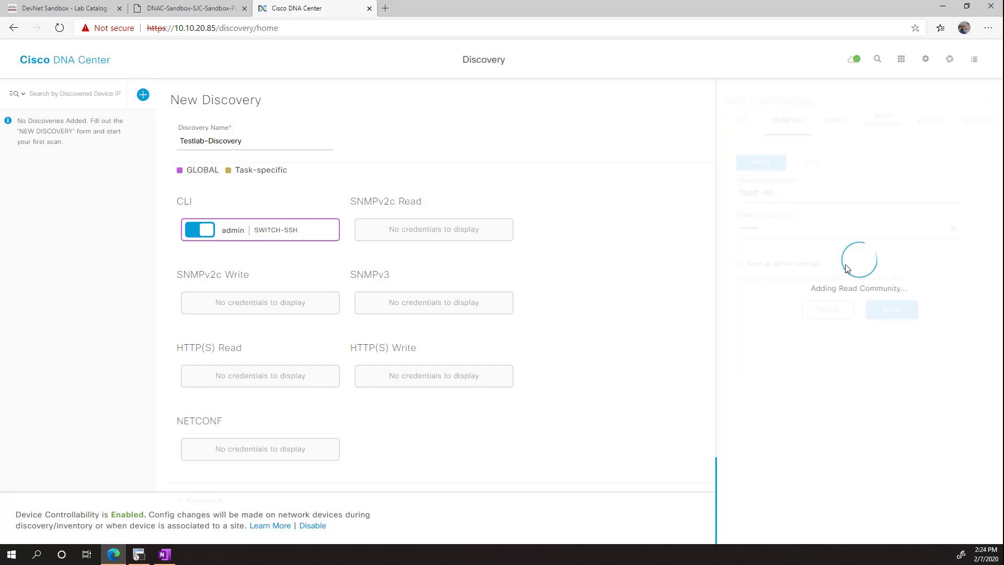
- Add SNMPv2c write credential SNMP-RW with its community string, saved globally
{"action": "left_click", "coordinate": [810, 162]}
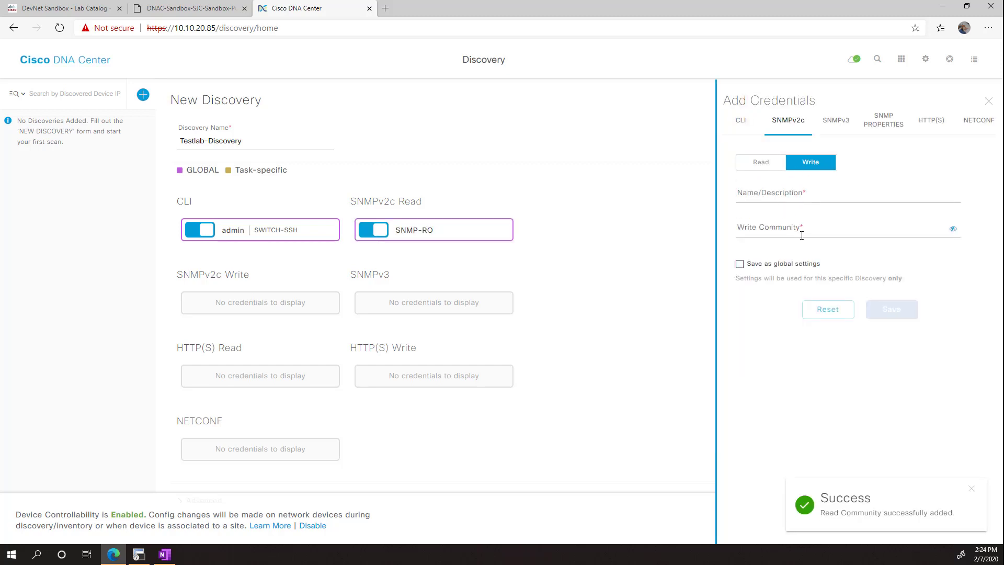
{"action": "left_click", "coordinate": [785, 221]}
{"action": "left_click", "coordinate": [774, 192]}
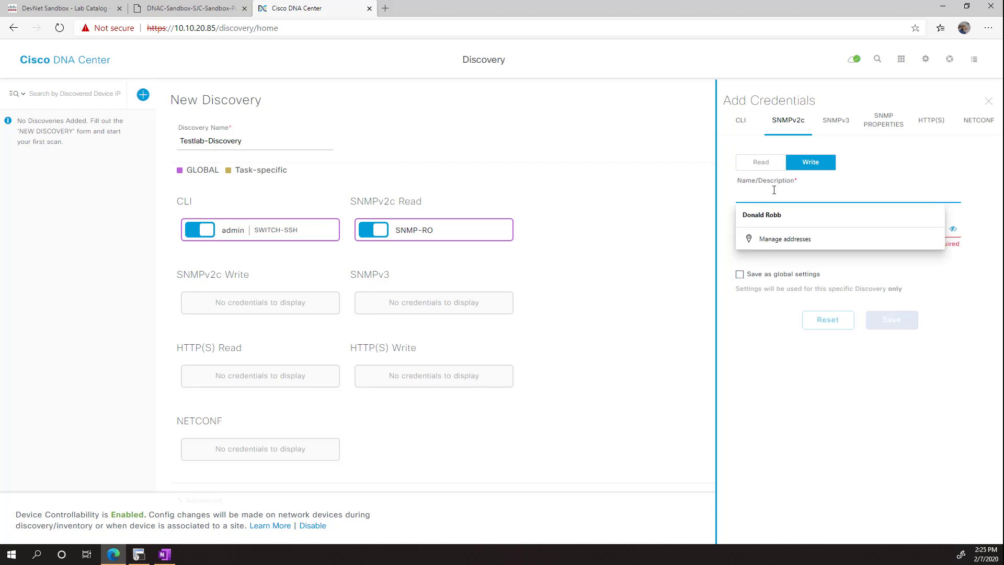
{"action": "type", "text": "SNMP-RW"}
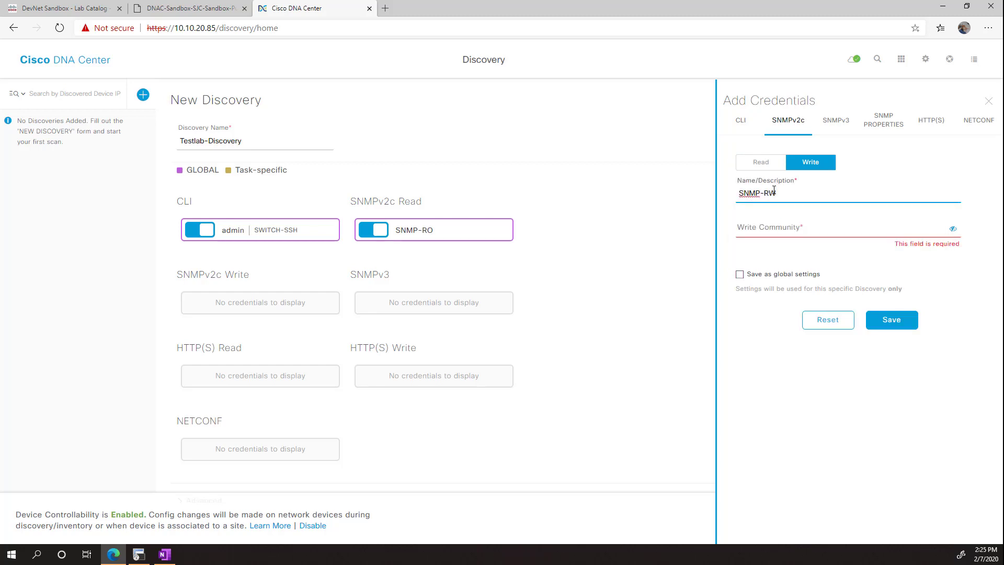
{"action": "key", "text": "Tab"}
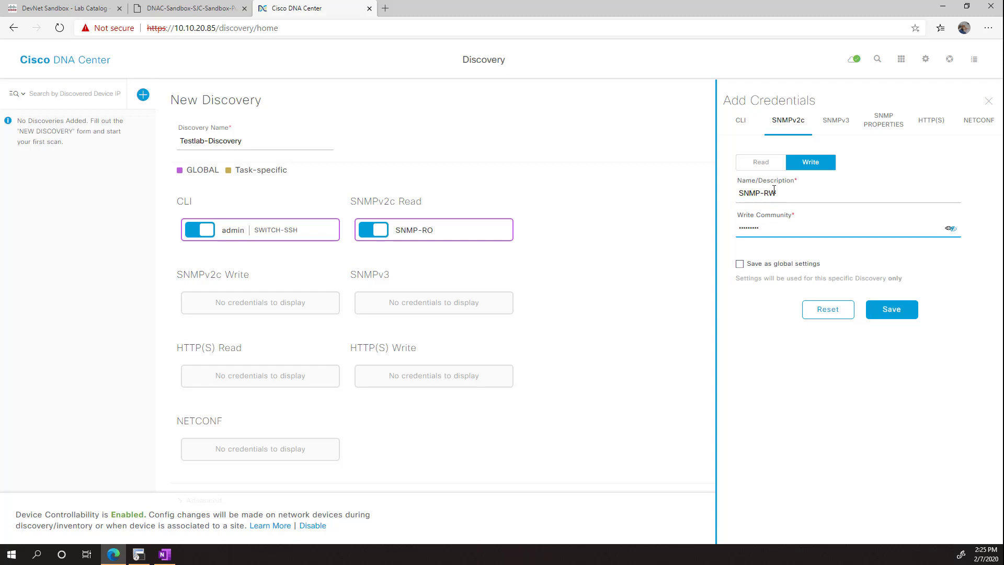
{"action": "left_click", "coordinate": [739, 265]}
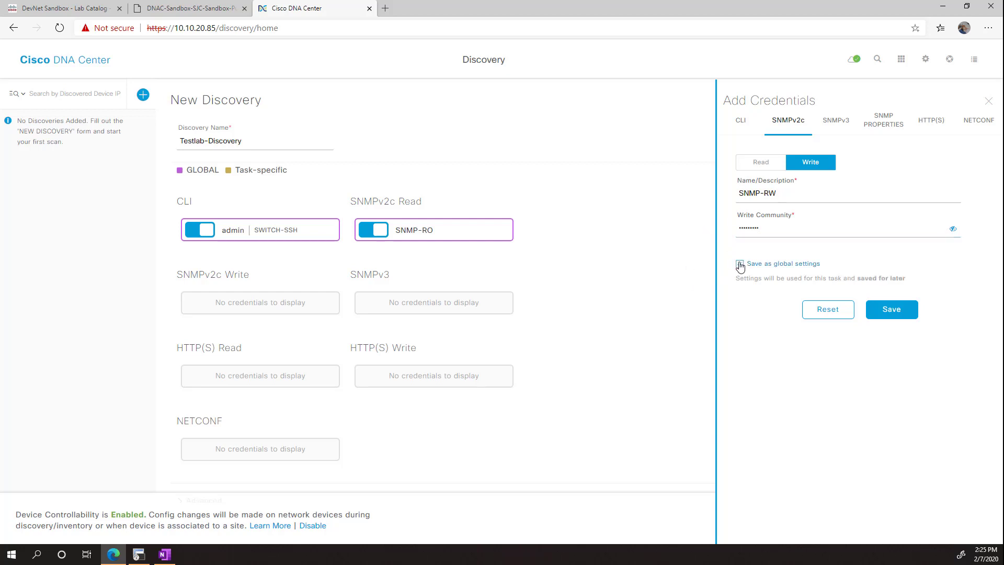
{"action": "left_click", "coordinate": [888, 310]}
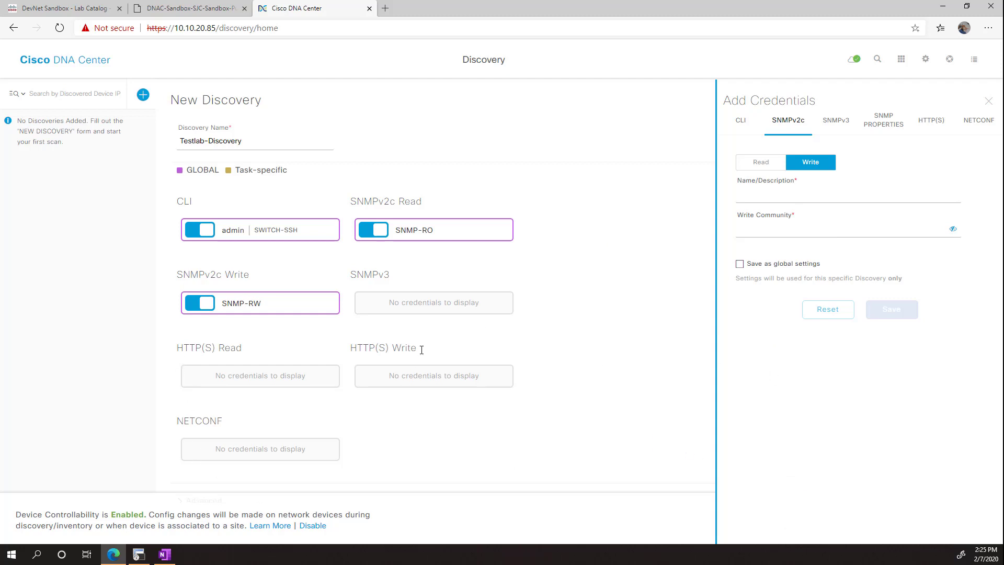
- Add SNMPv2c read credential WLC-RO with its community string
{"action": "left_click", "coordinate": [754, 163]}
{"action": "left_click", "coordinate": [792, 193]}
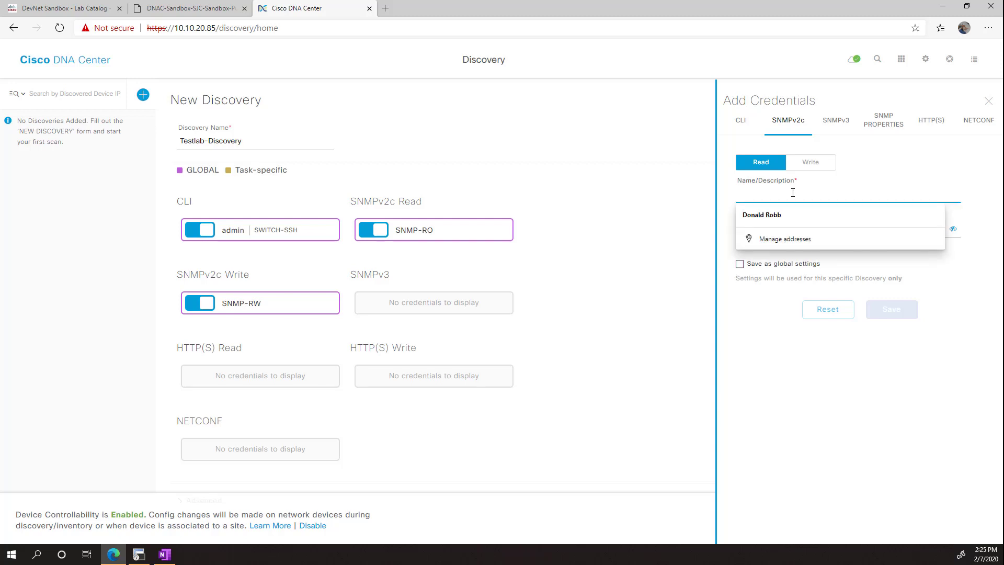
{"action": "type", "text": "WLC-RO"}
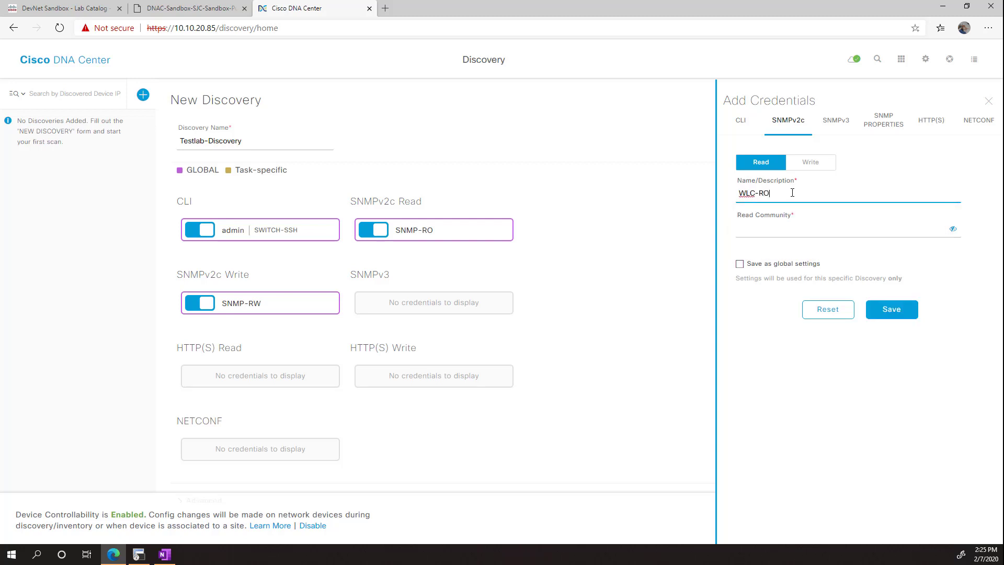
{"action": "key", "text": "Tab"}
{"action": "type", "text": "p"}
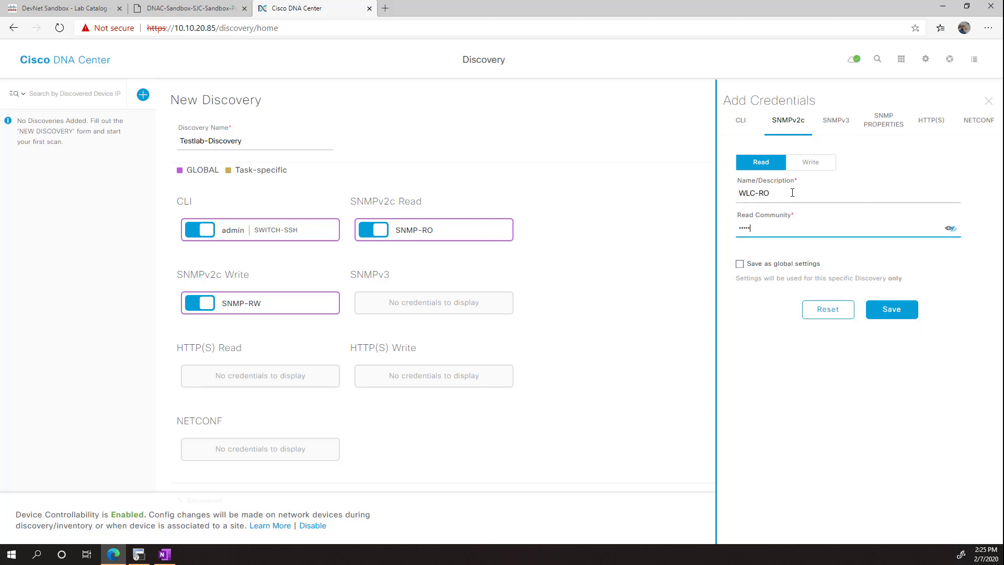
{"action": "key", "text": "BackSpace"}
{"action": "key", "text": "BackSpace"}
{"action": "key", "text": "BackSpace"}
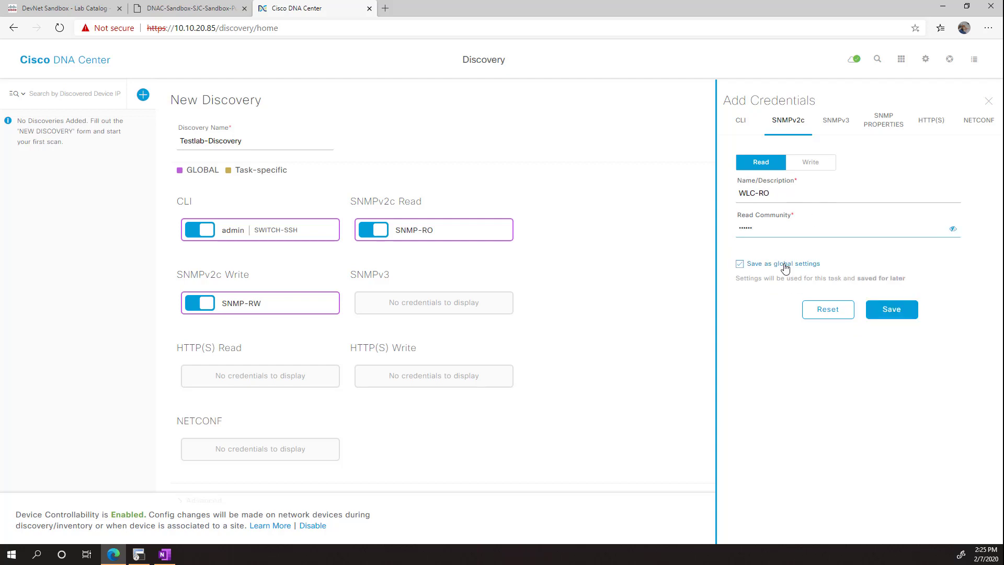
{"action": "left_click", "coordinate": [888, 316]}
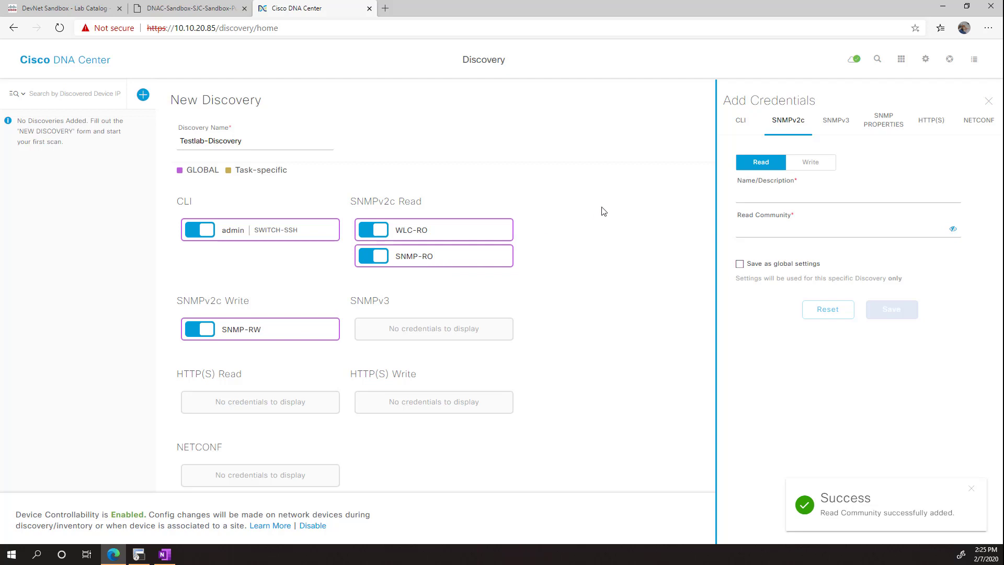
- Add SNMPv2c write credential WLC-RW with its community string, saved globally
{"action": "left_click", "coordinate": [799, 163]}
{"action": "left_click", "coordinate": [789, 191]}
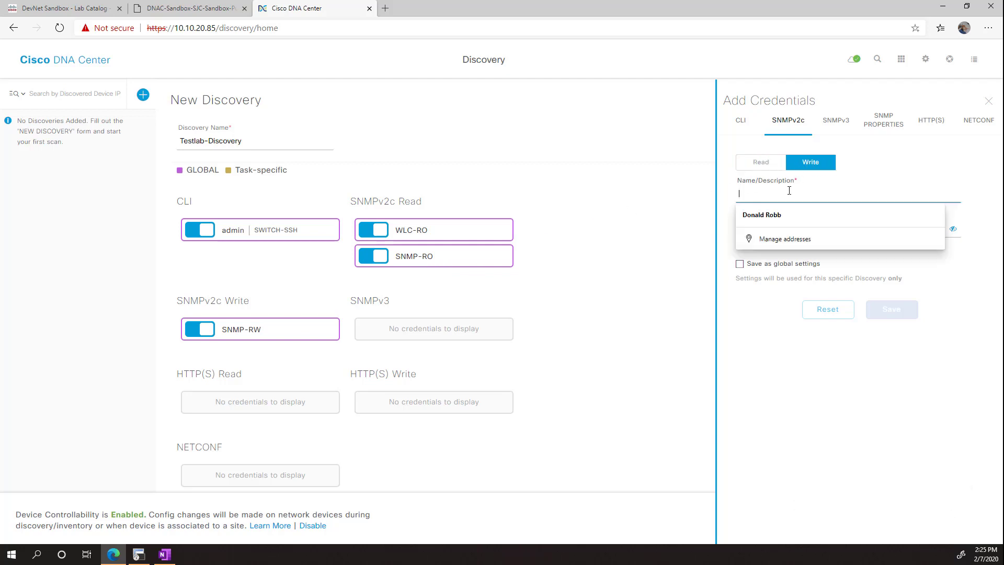
{"action": "type", "text": "WLC-"}
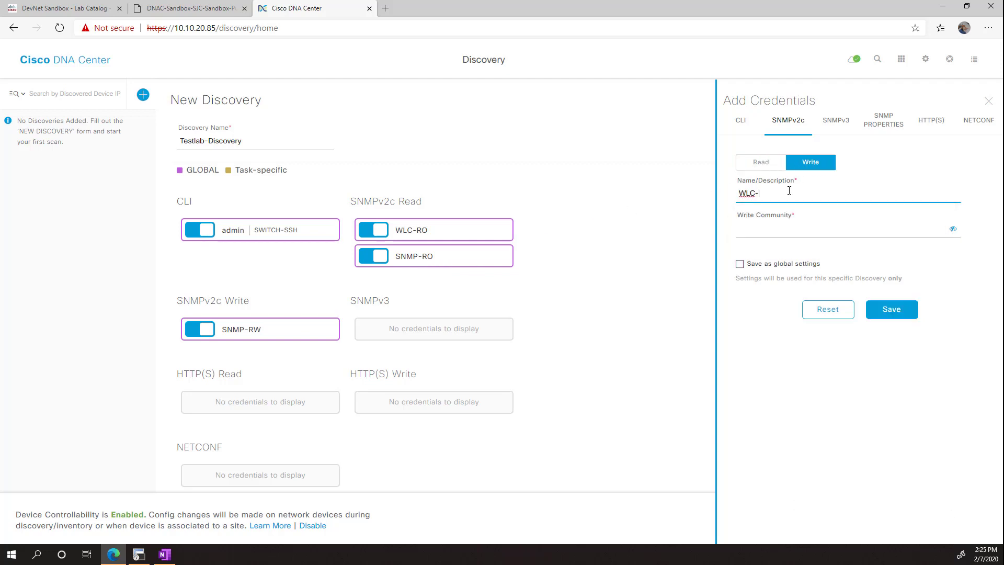
{"action": "type", "text": "RW"}
{"action": "key", "text": "Tab"}
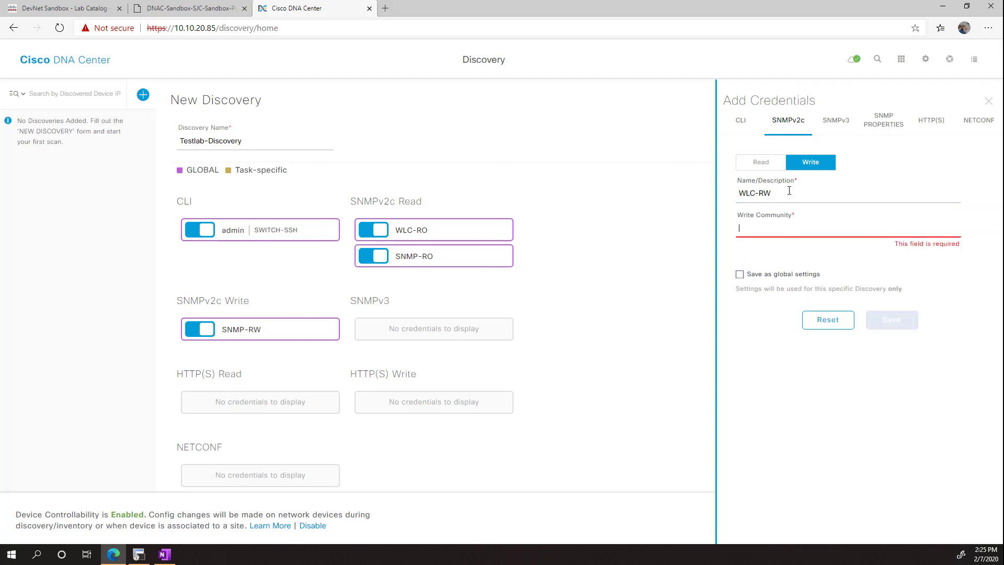
{"action": "type", "text": "****"}
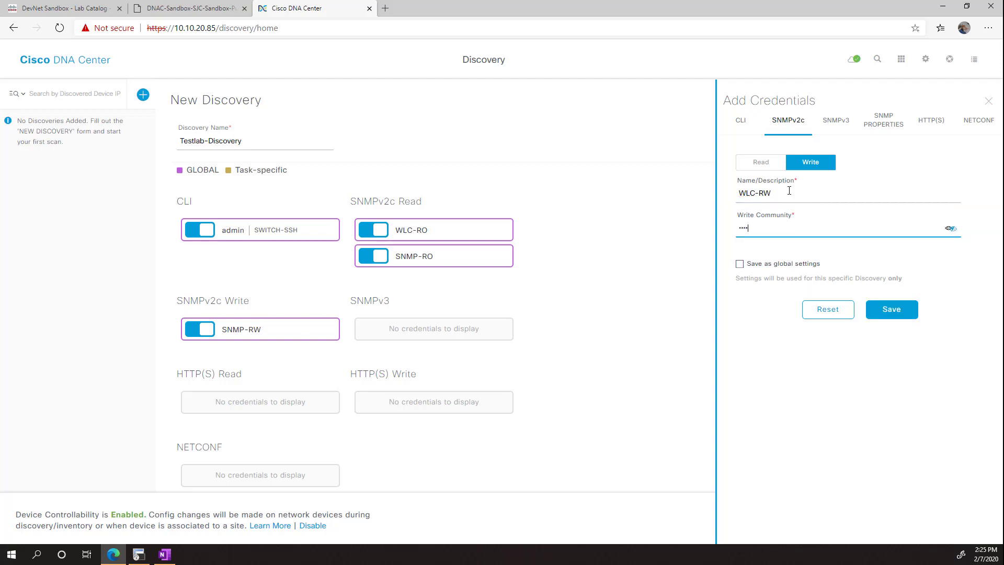
{"action": "left_click", "coordinate": [771, 265]}
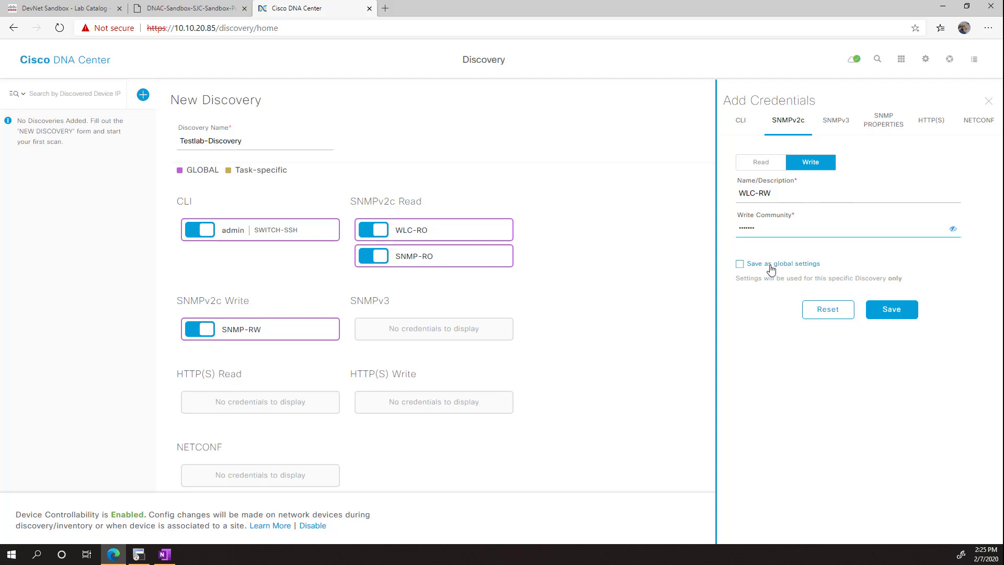
{"action": "left_click", "coordinate": [903, 312]}
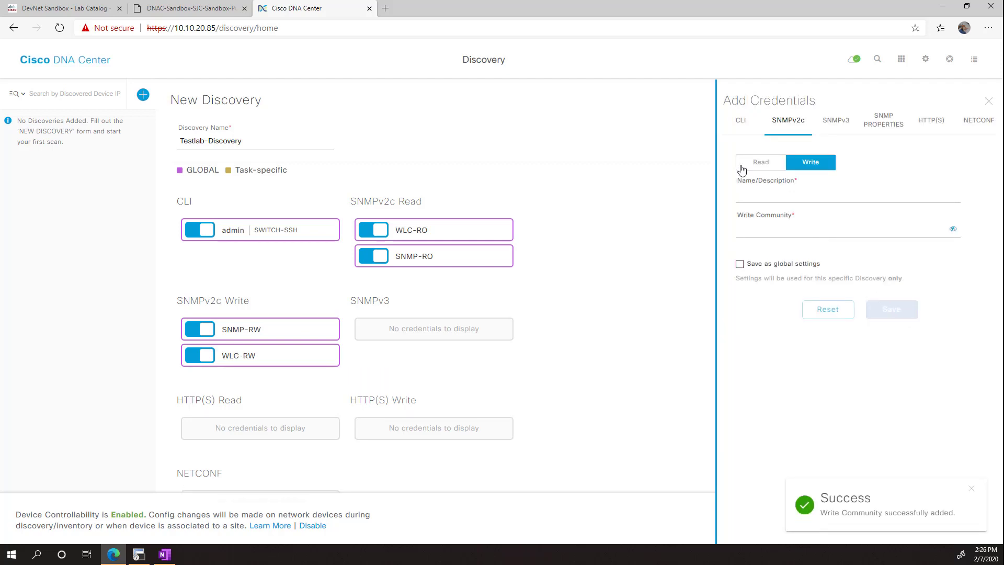
- Add global CLI credential WLC-ADMIN with username admin and password, accepting the warning
{"action": "left_click", "coordinate": [743, 120]}
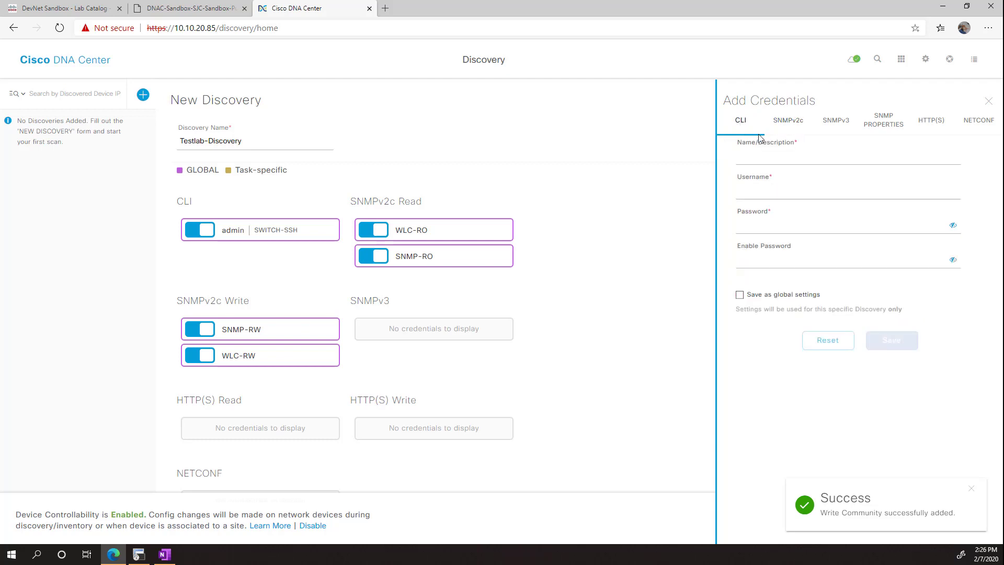
{"action": "left_click", "coordinate": [778, 154]}
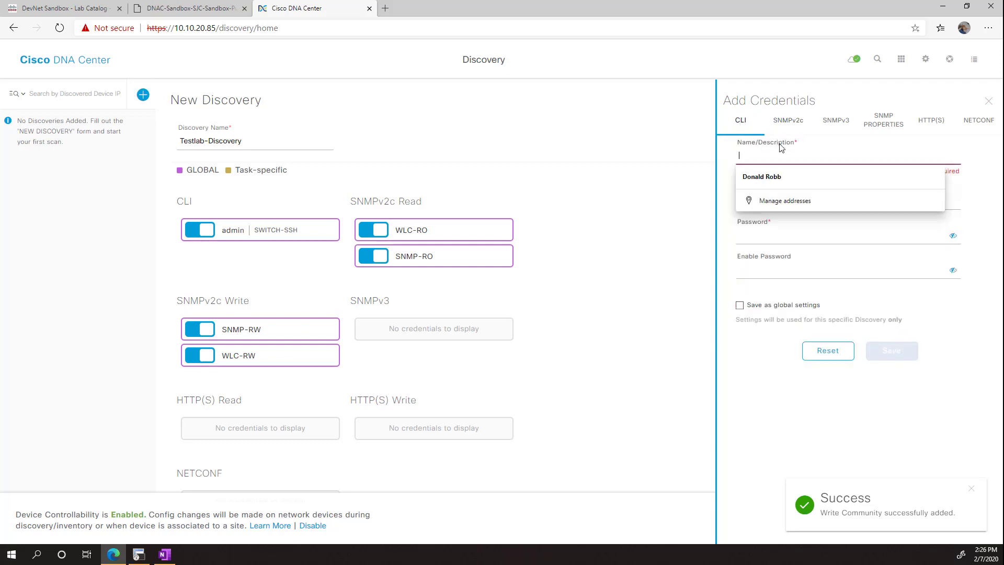
{"action": "type", "text": "WLC-ADMIN"}
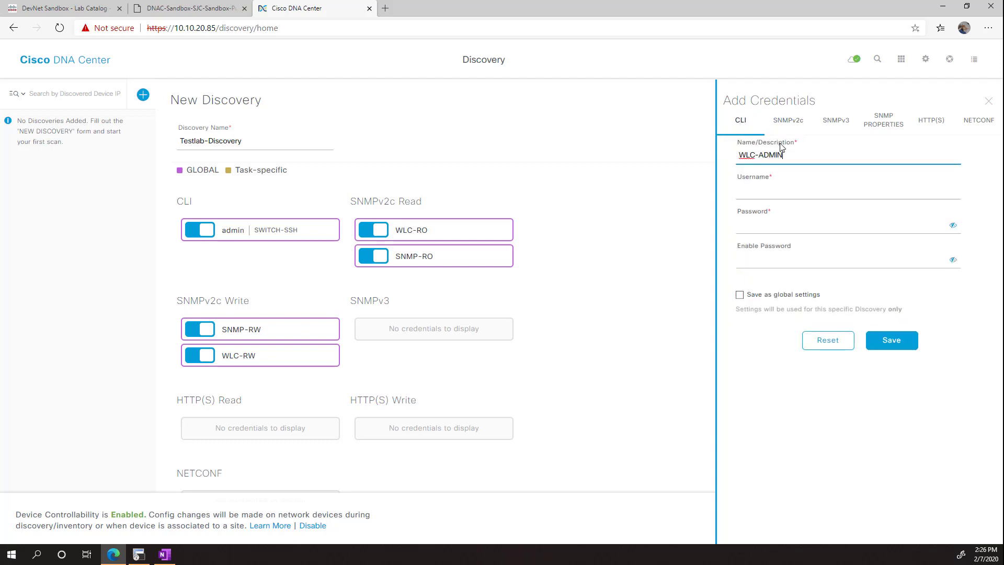
{"action": "key", "text": "Tab"}
{"action": "type", "text": "admin"}
{"action": "key", "text": "Tab"}
{"action": "type", "text": "C"}
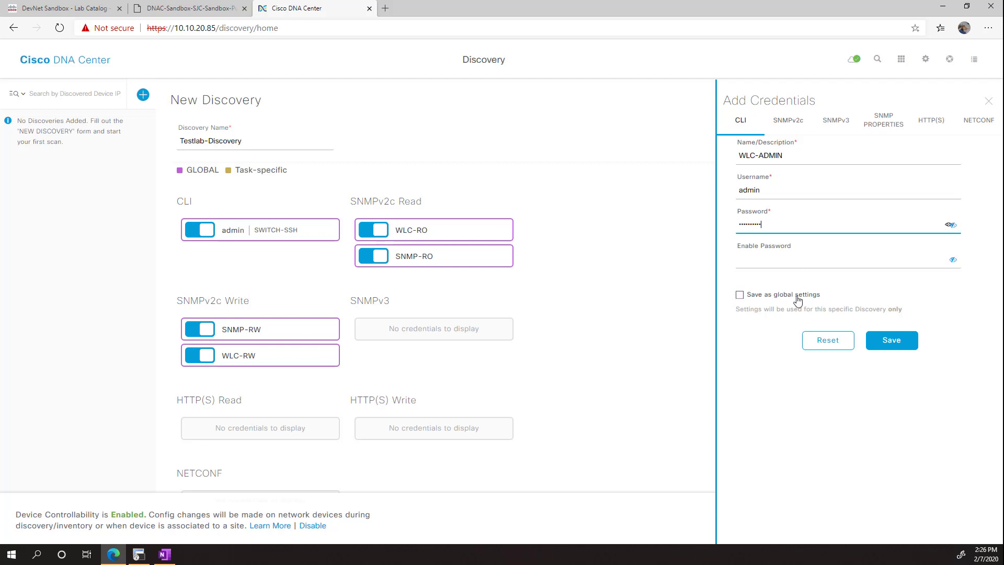
{"action": "left_click", "coordinate": [739, 295]}
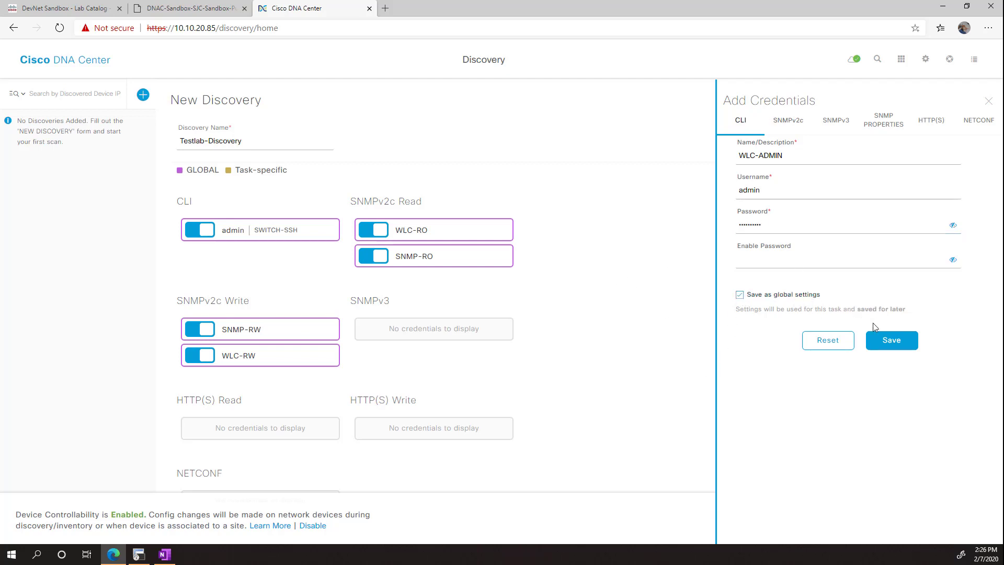
{"action": "left_click", "coordinate": [892, 339]}
{"action": "left_click", "coordinate": [534, 353]}
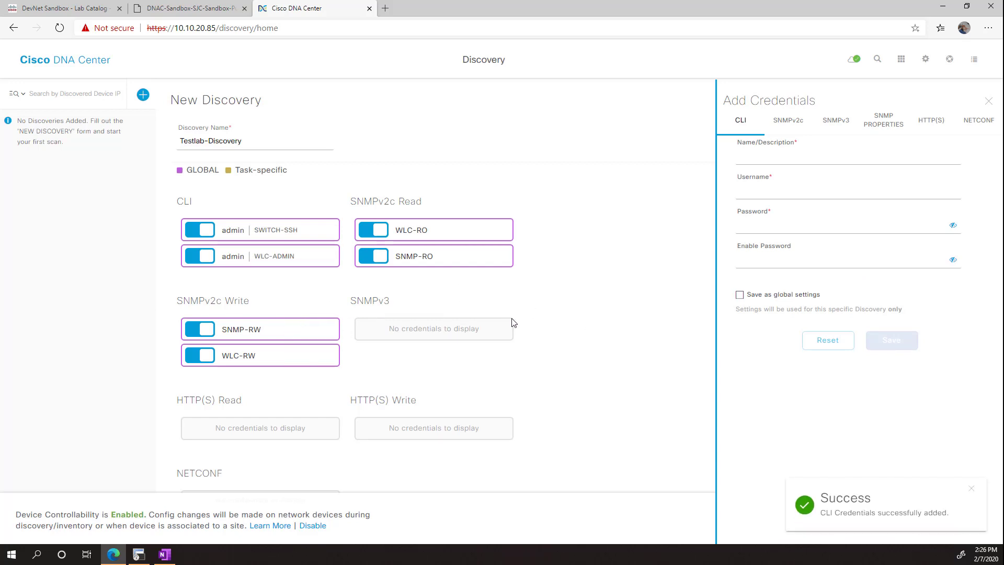
{"action": "scroll", "coordinate": [428, 337], "scroll_direction": "down", "scroll_amount": 1}
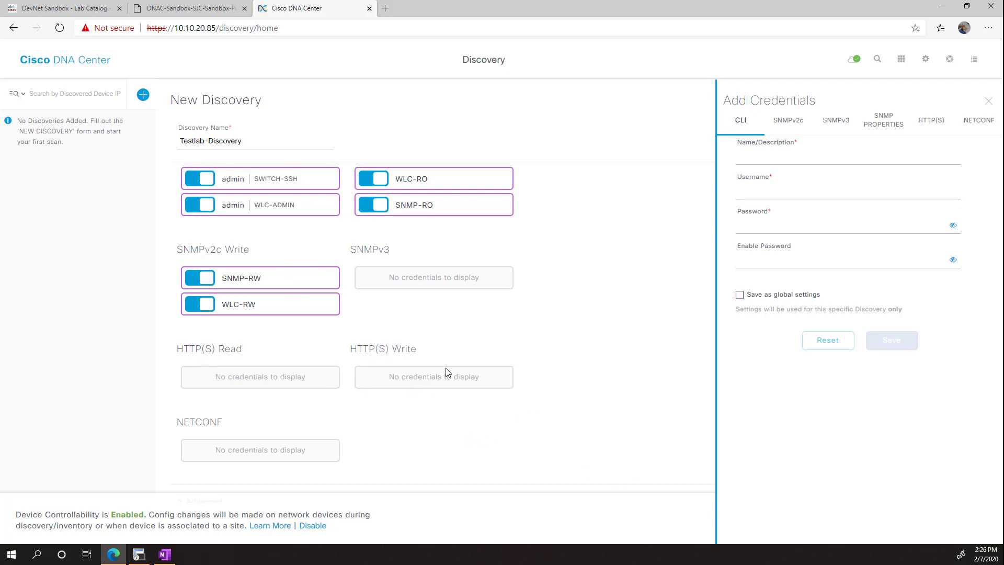
- Add a NETCONF credential on port 830, saved as a global setting
{"action": "left_click", "coordinate": [970, 124]}
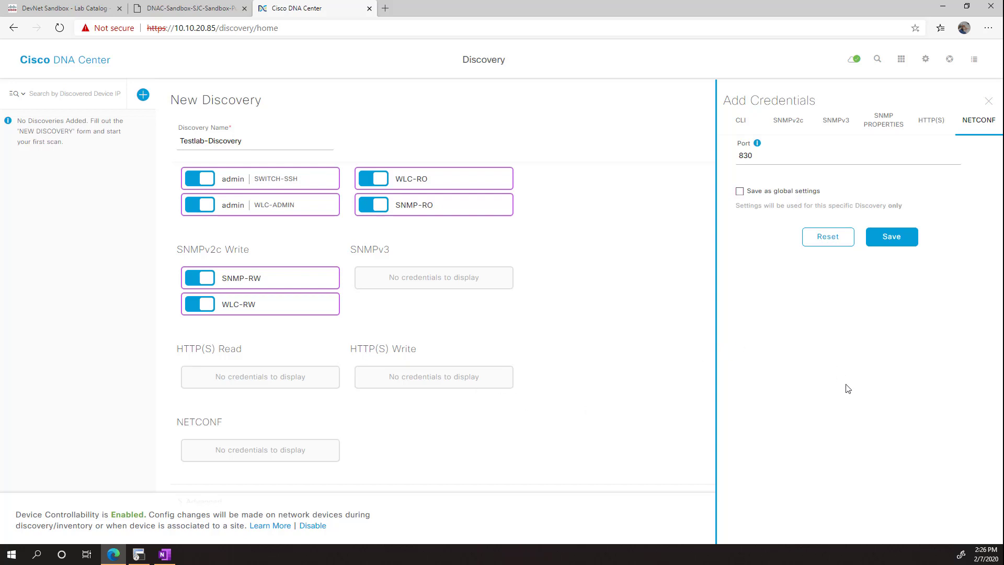
{"action": "left_click", "coordinate": [740, 191]}
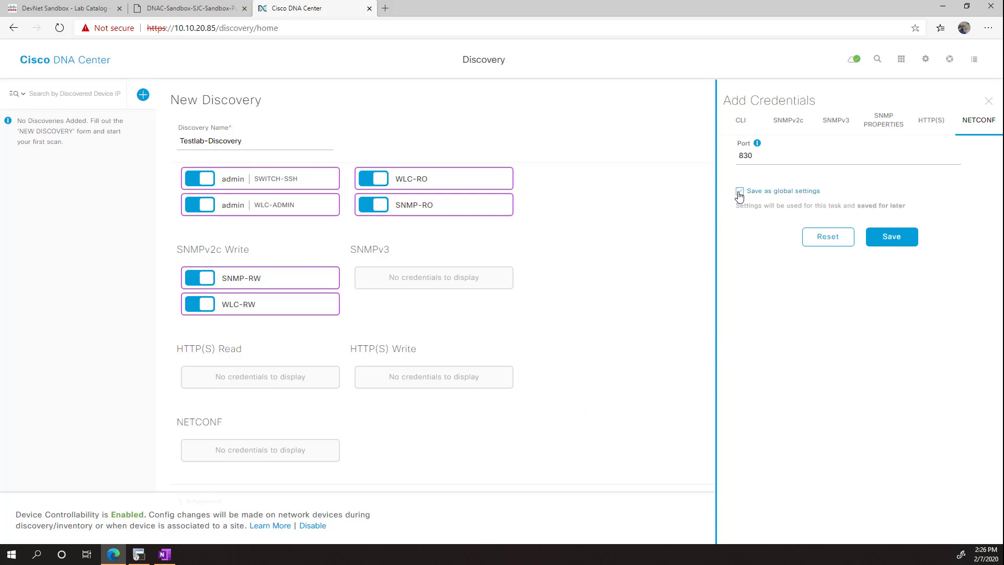
{"action": "left_click", "coordinate": [889, 241]}
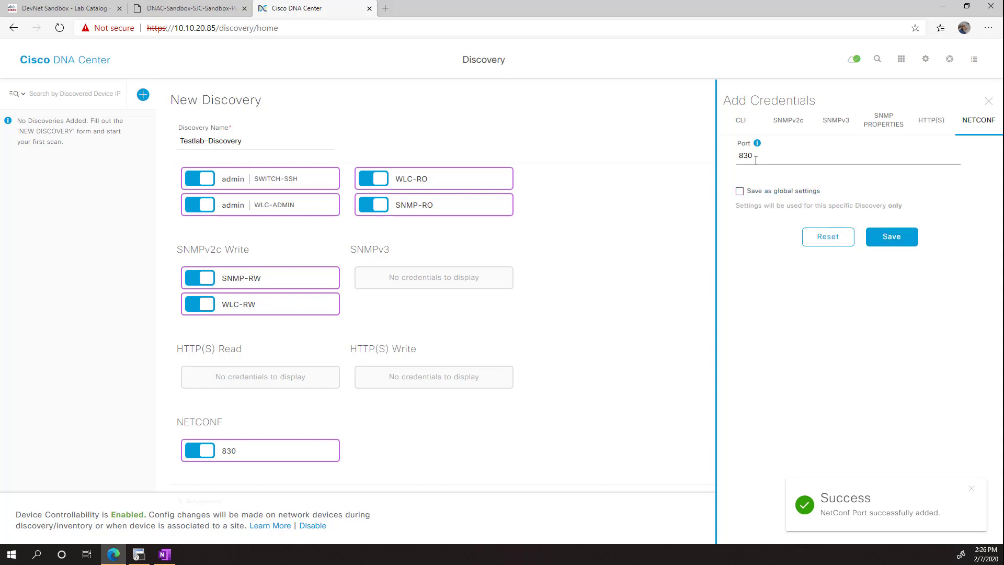
- Send 'netconf ssh' and 'netconf-yang' to all open SecureCRT switch sessions
{"action": "left_click", "coordinate": [138, 554]}
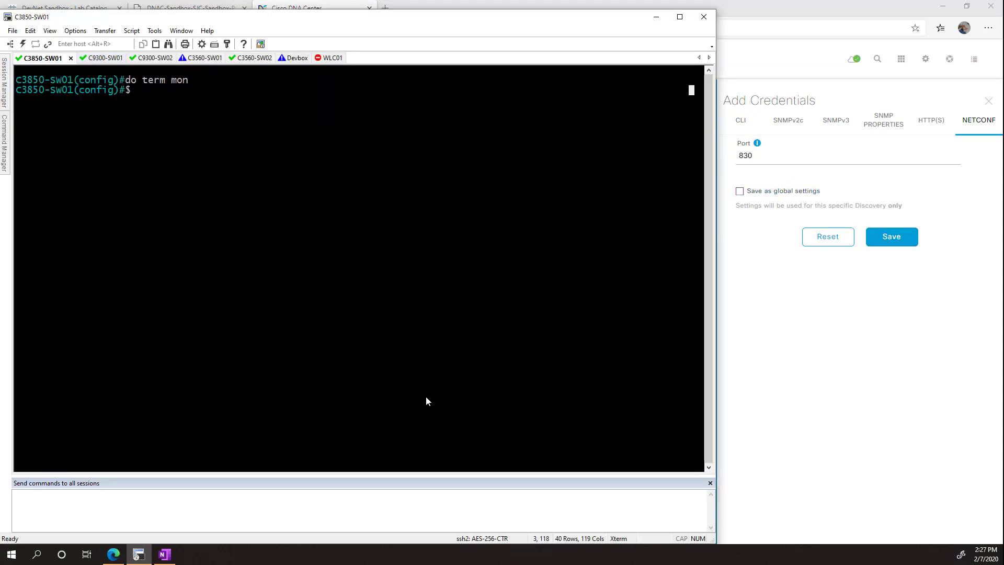
{"action": "left_click", "coordinate": [100, 513]}
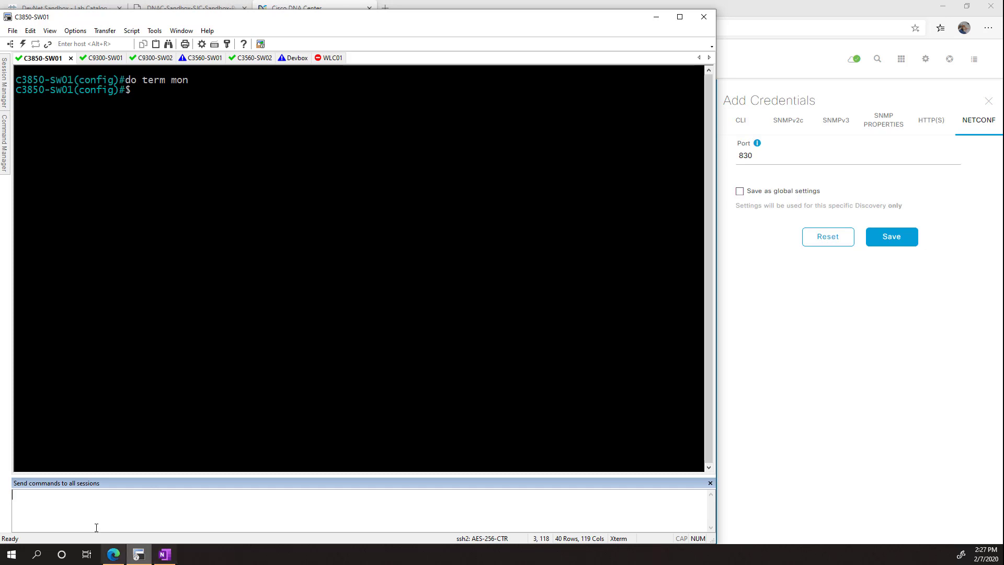
{"action": "type", "text": "netcon"}
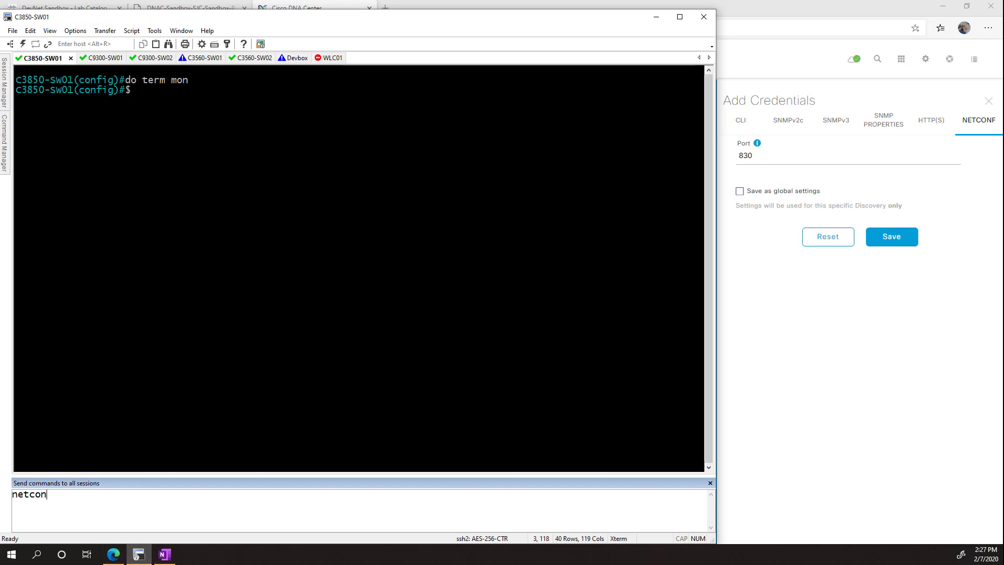
{"action": "type", "text": "f ssh"}
{"action": "key", "text": "Return"}
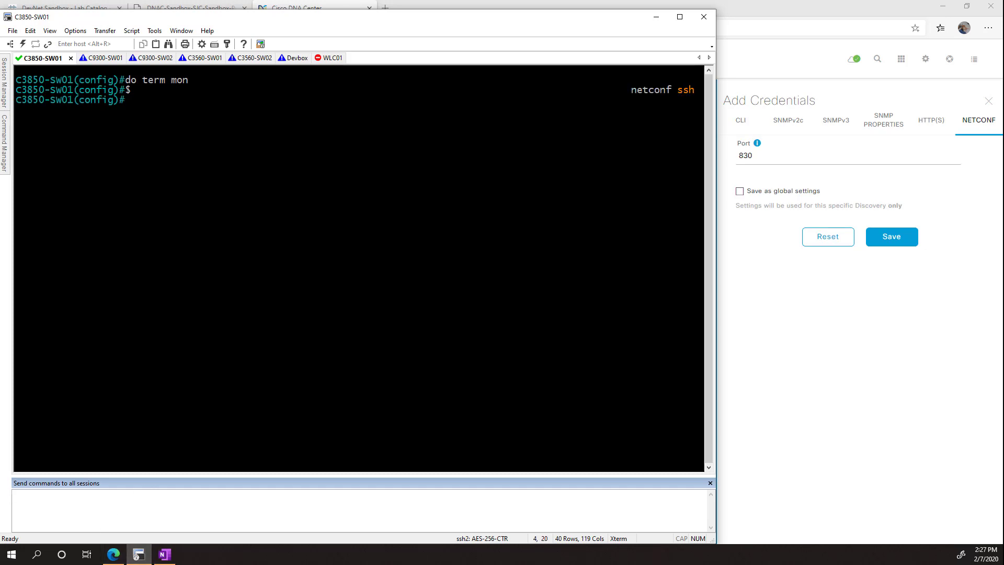
{"action": "left_click", "coordinate": [243, 519]}
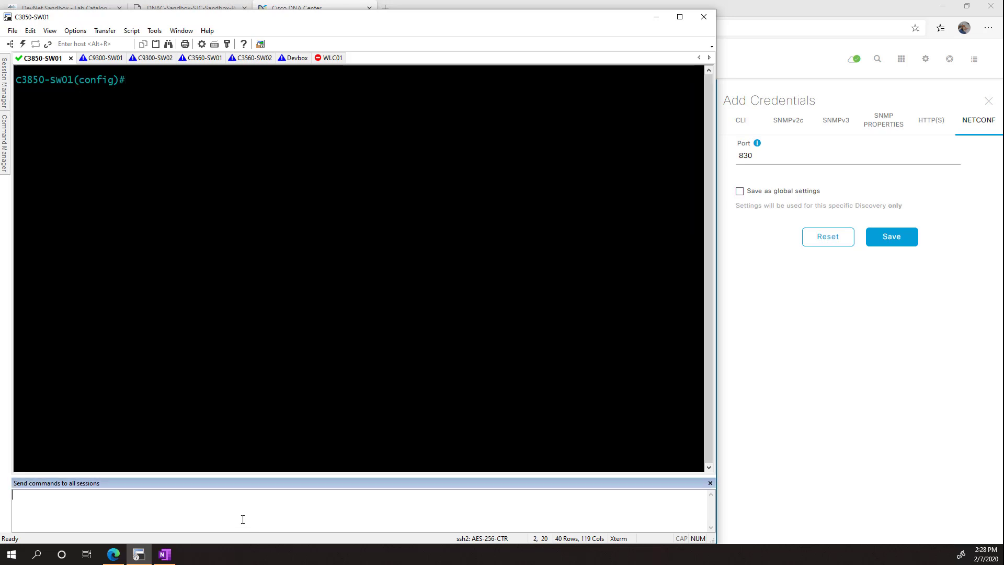
{"action": "type", "text": "netconf-ya"}
{"action": "type", "text": "ng"}
{"action": "key", "text": "Return"}
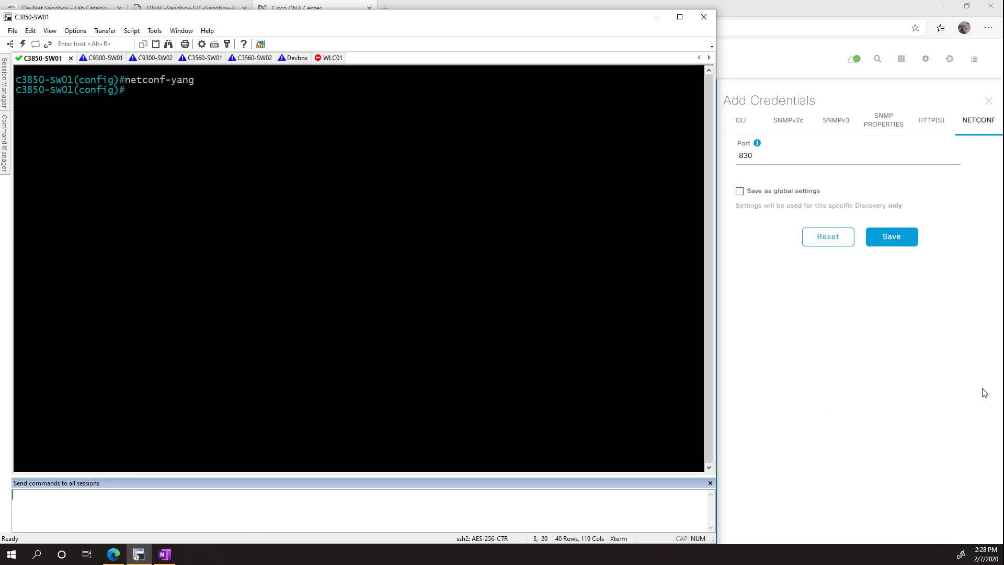
{"action": "left_click", "coordinate": [889, 238]}
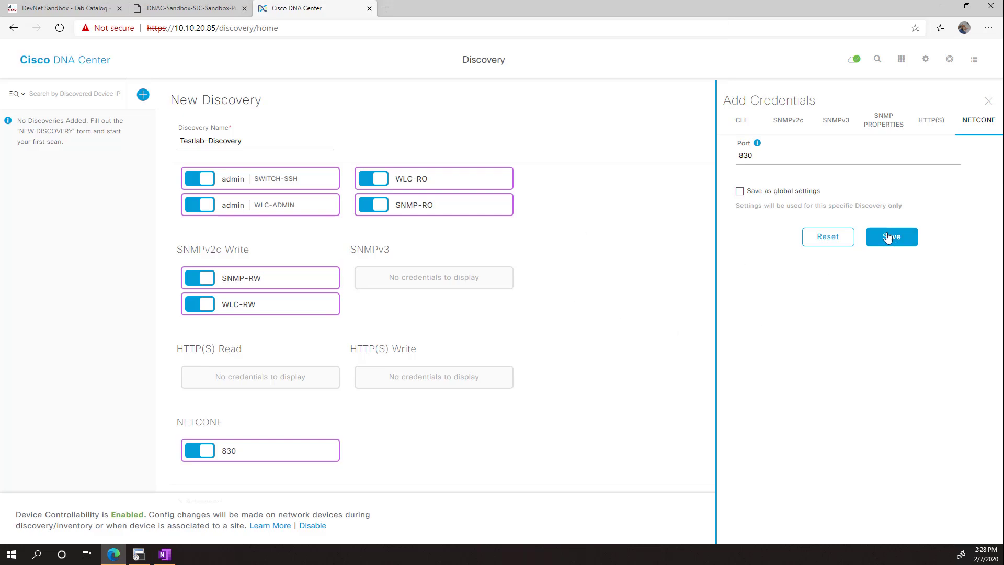
- Close the credentials panel, expand Advanced options showing SSH, and launch Discover
{"action": "left_click", "coordinate": [989, 101]}
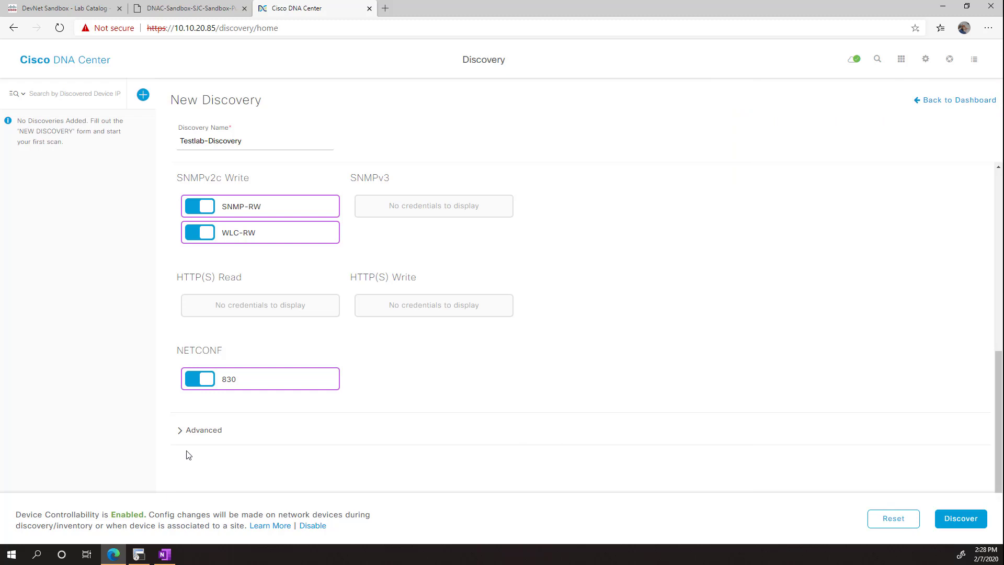
{"action": "left_click", "coordinate": [194, 430]}
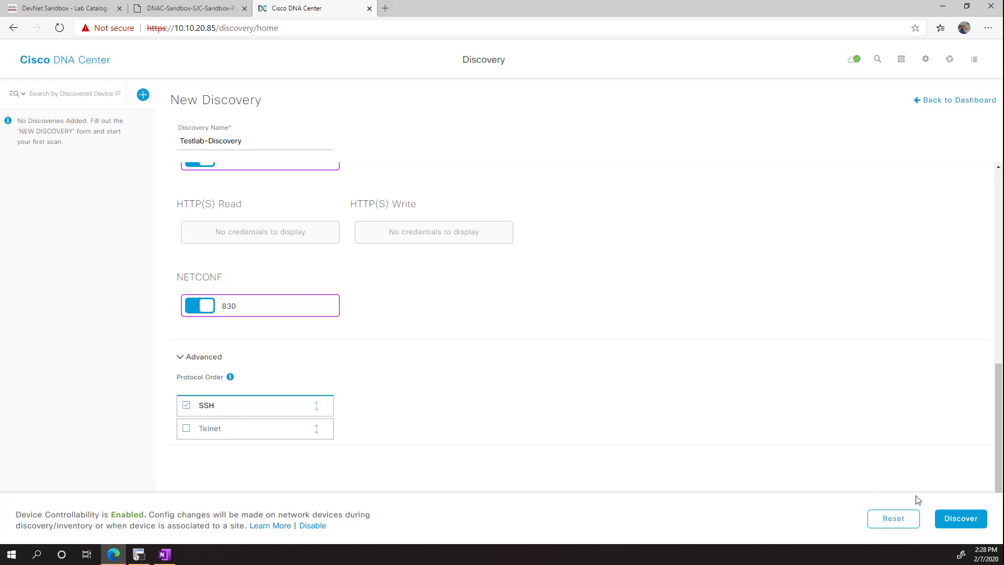
{"action": "left_click", "coordinate": [960, 519]}
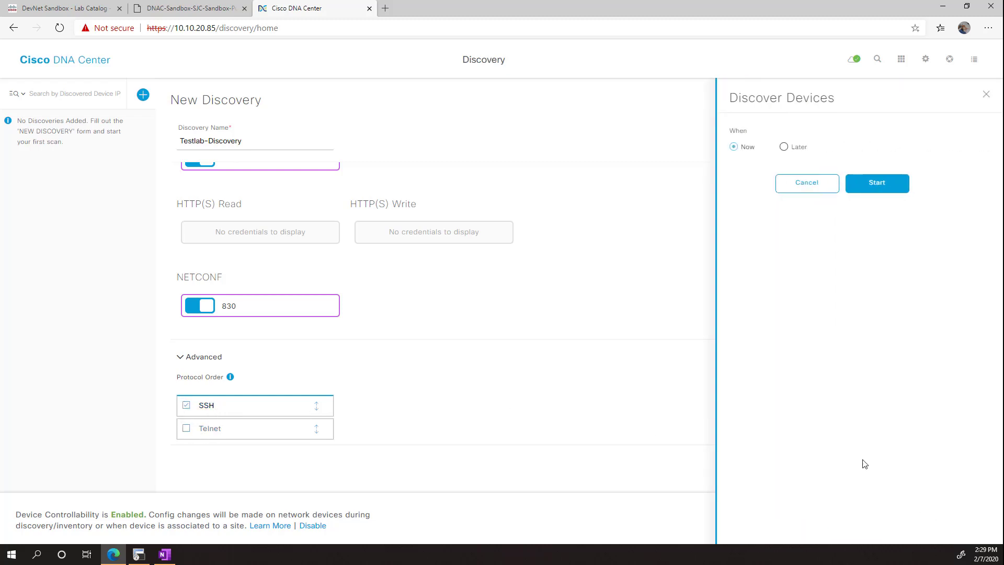
- Launch Testlab-Discovery immediately with the schedule left at Now
{"action": "left_click", "coordinate": [860, 183]}
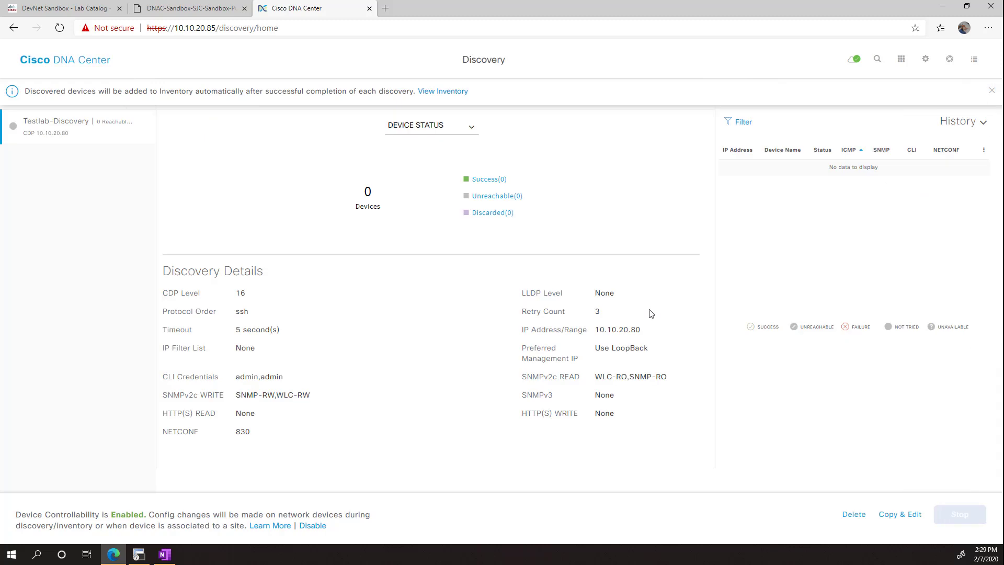